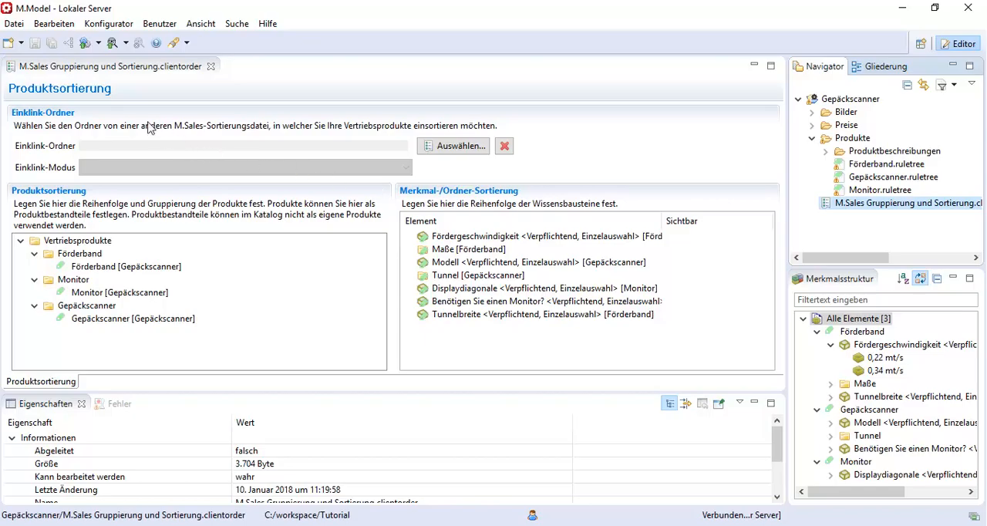
Launch the CAS Configurator Merlin web application and create a new offer from the cockpit.
left_click(85, 43)
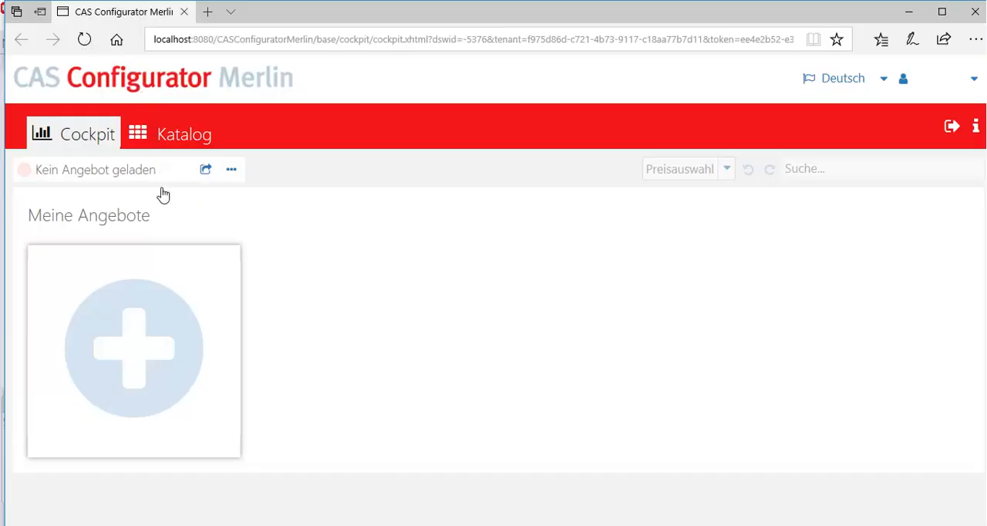
left_click(171, 341)
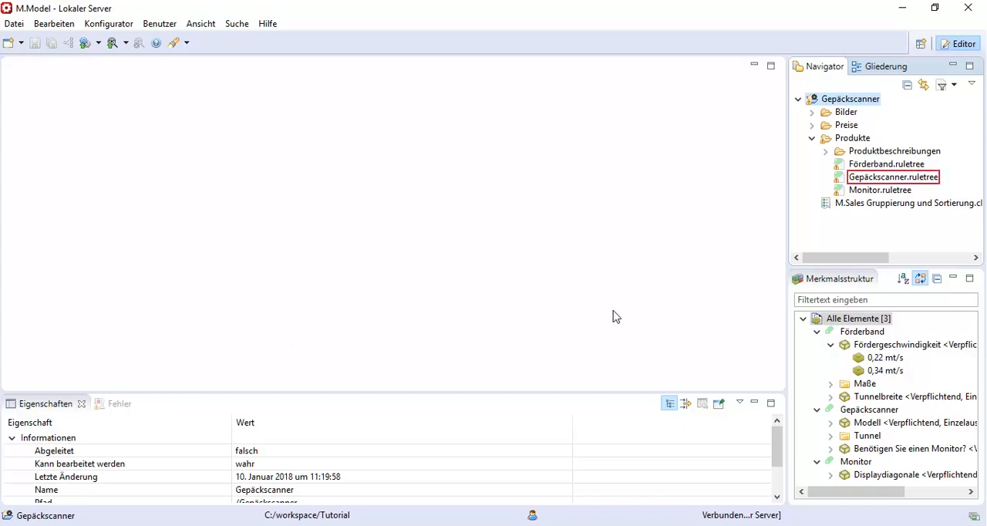
Open Gepäckscanner.ruletree in M.Model and attach a "besteht aus" operator to the unconnected Gepäckscanner product node.
double_click(895, 179)
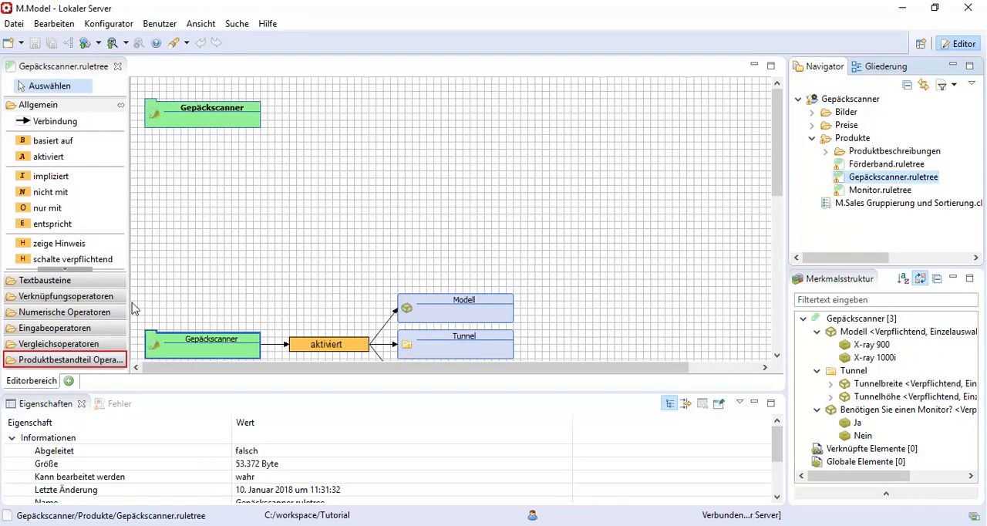
left_click(114, 358)
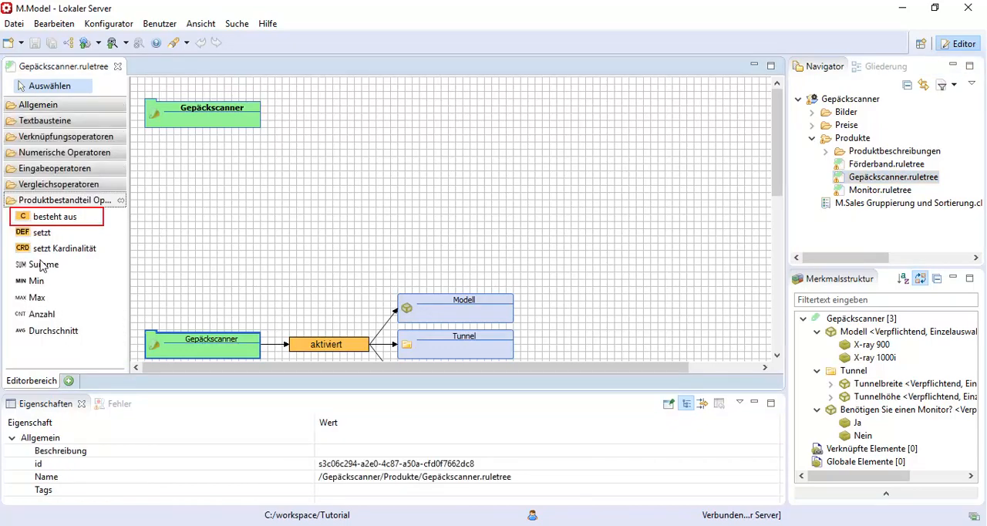
left_click_drag(39, 216, 257, 123)
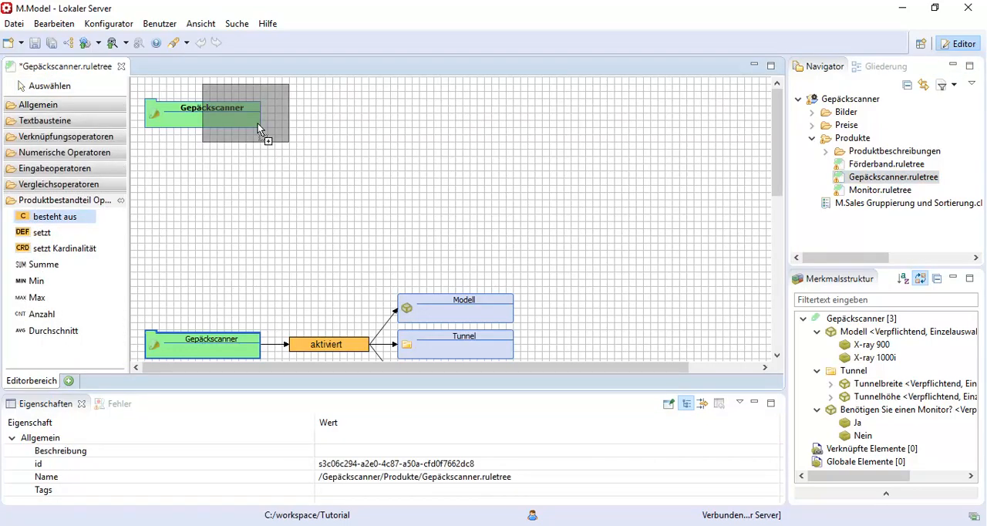
left_click(258, 124)
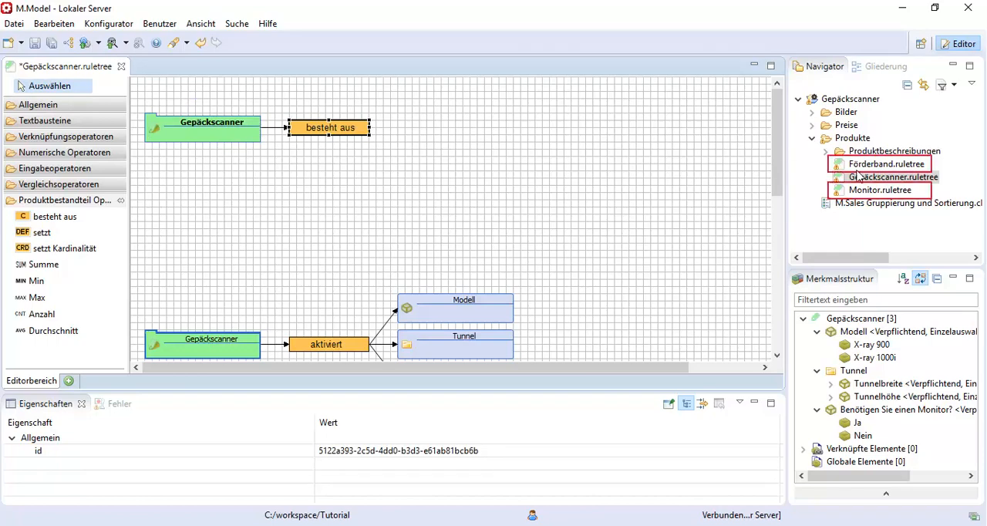
Connect the Förderband and Monitor rule trees to the "besteht aus" operator as product components.
left_click_drag(863, 164, 377, 127)
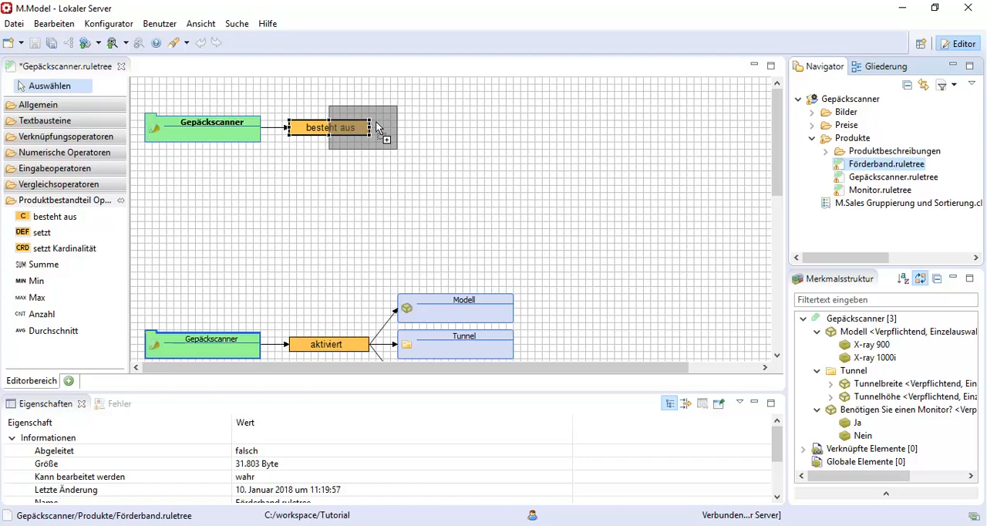
left_click_drag(378, 127, 378, 128)
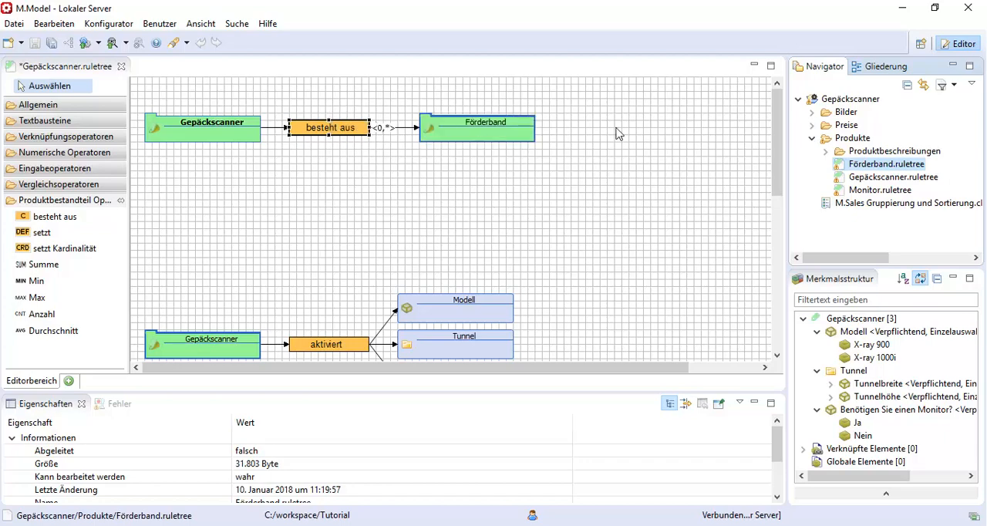
left_click_drag(879, 190, 364, 133)
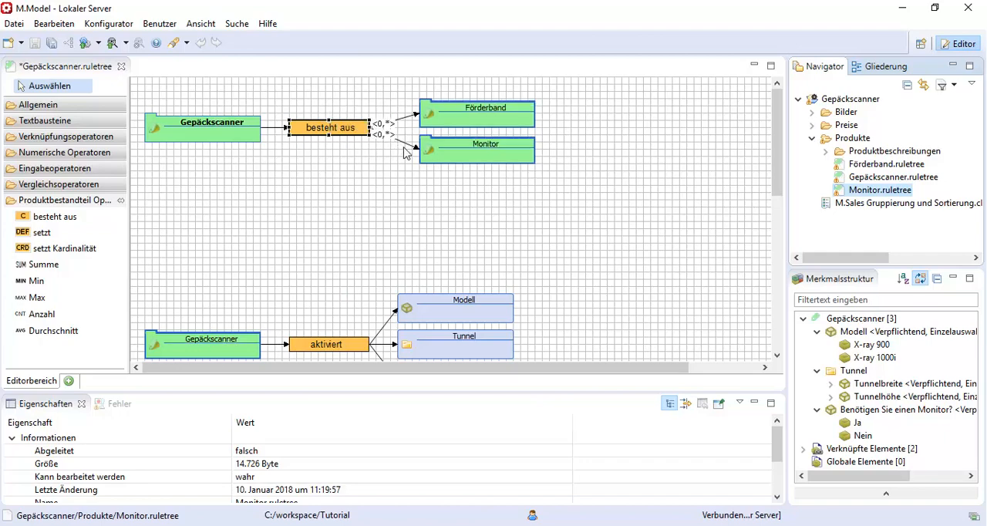
left_click(422, 210)
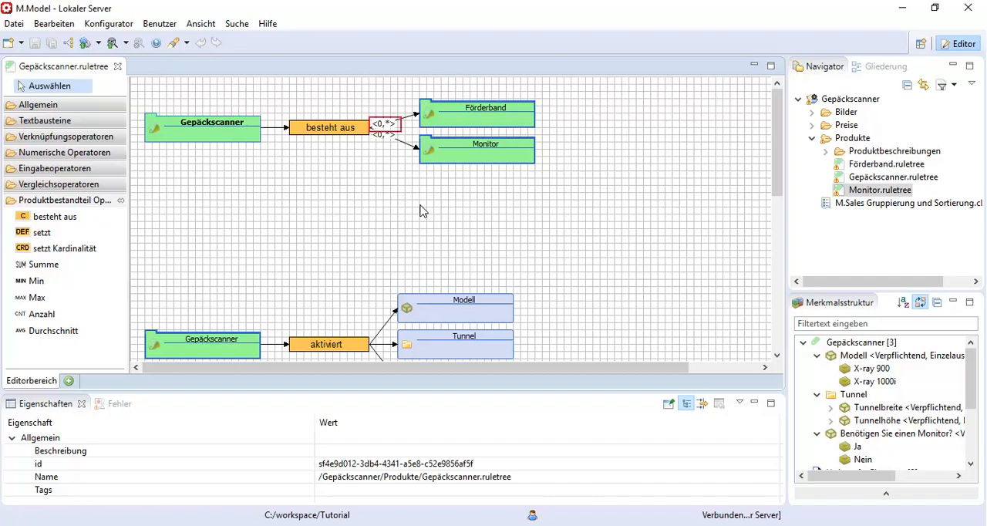
Change the cardinality of the Förderband connection from unlimited to a maximum of 1.
right_click(379, 131)
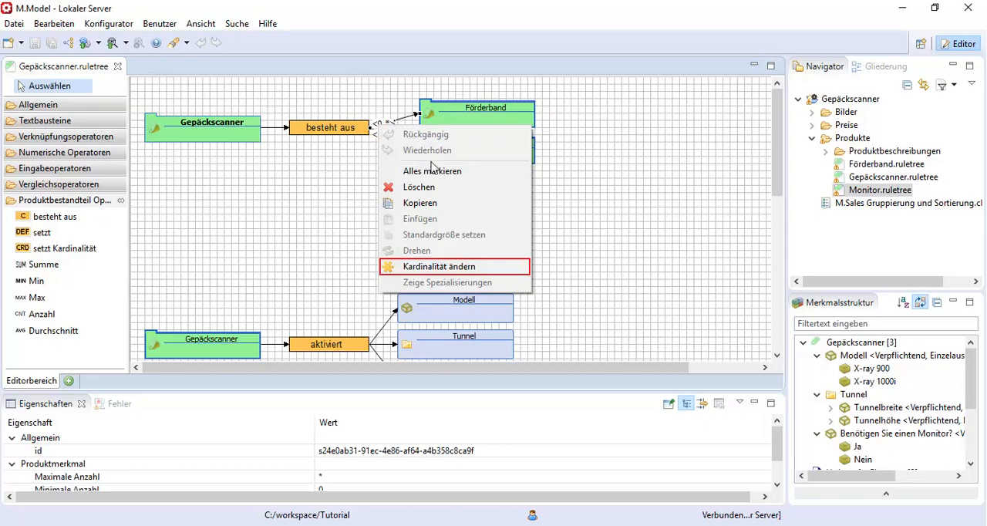
left_click(449, 267)
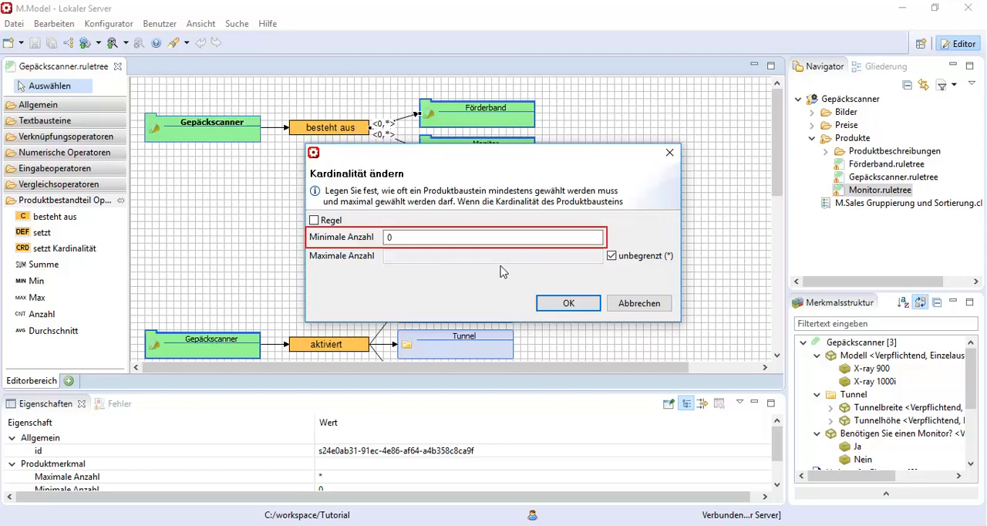
left_click(612, 257)
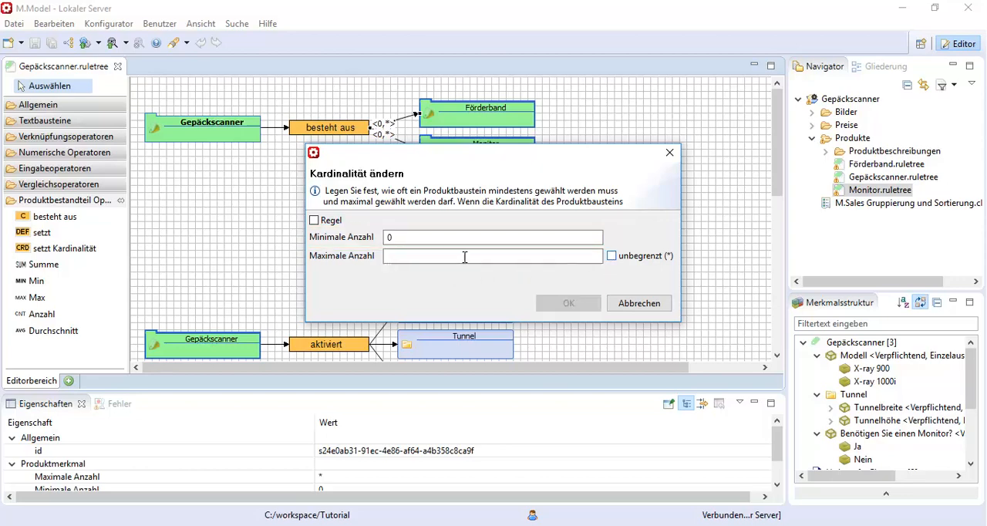
left_click(423, 258)
type("1")
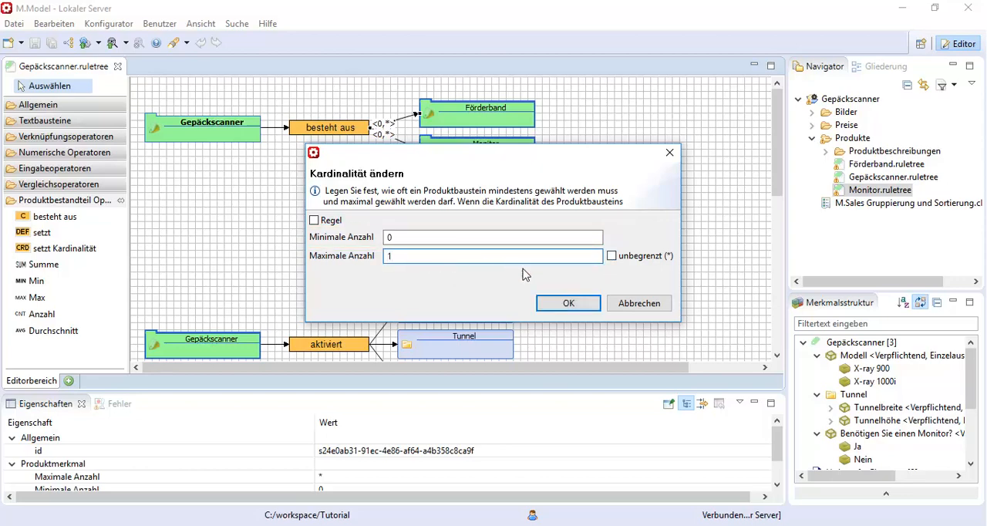
left_click(555, 302)
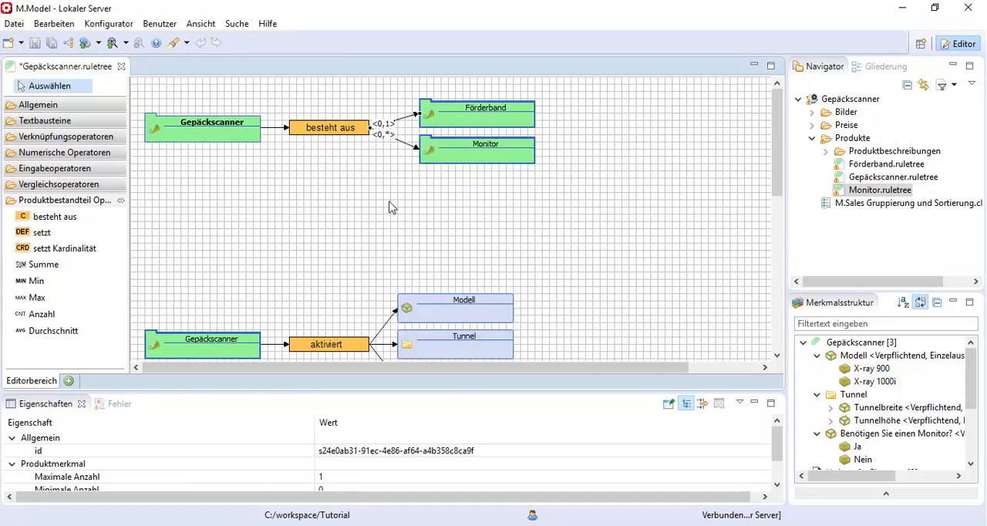
Set the cardinality of the Monitor connection to be determined by a rule (Regel).
right_click(381, 137)
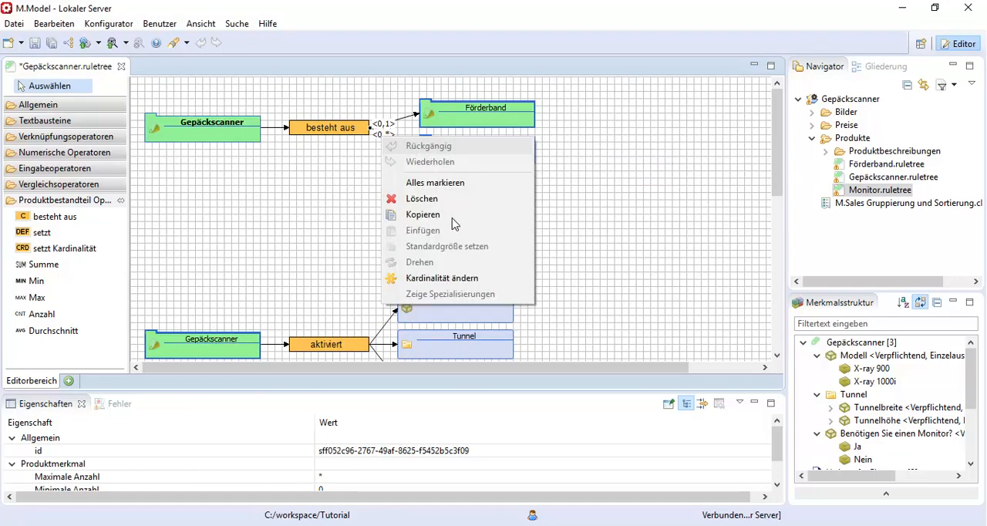
left_click(455, 278)
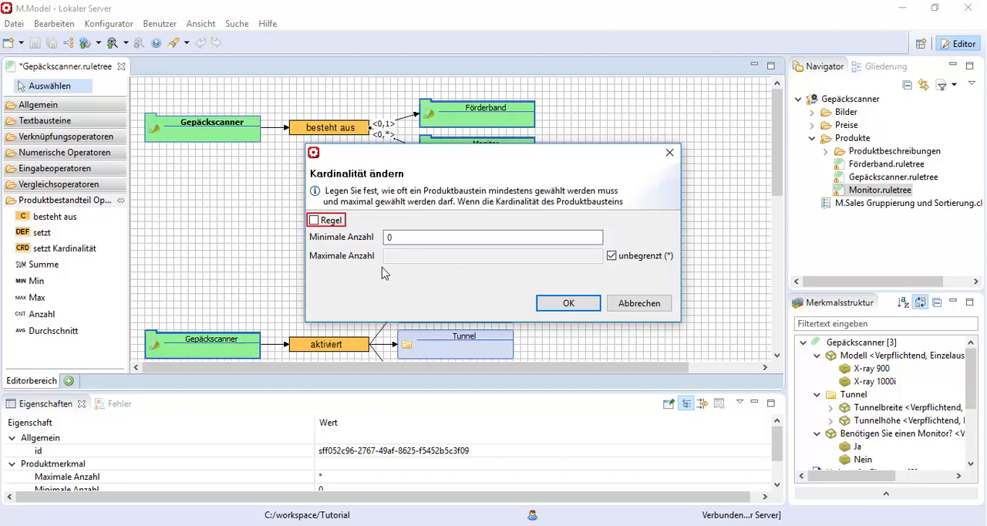
left_click(315, 221)
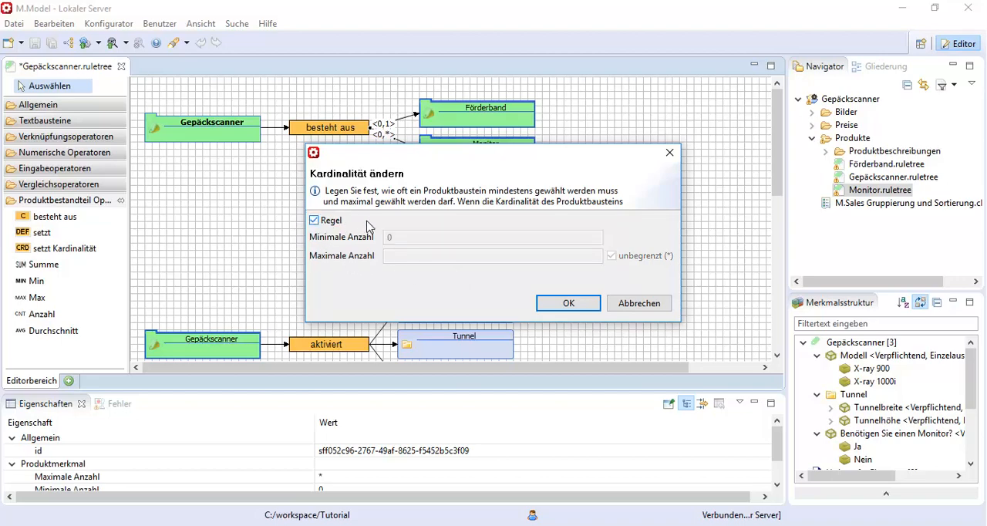
left_click(567, 305)
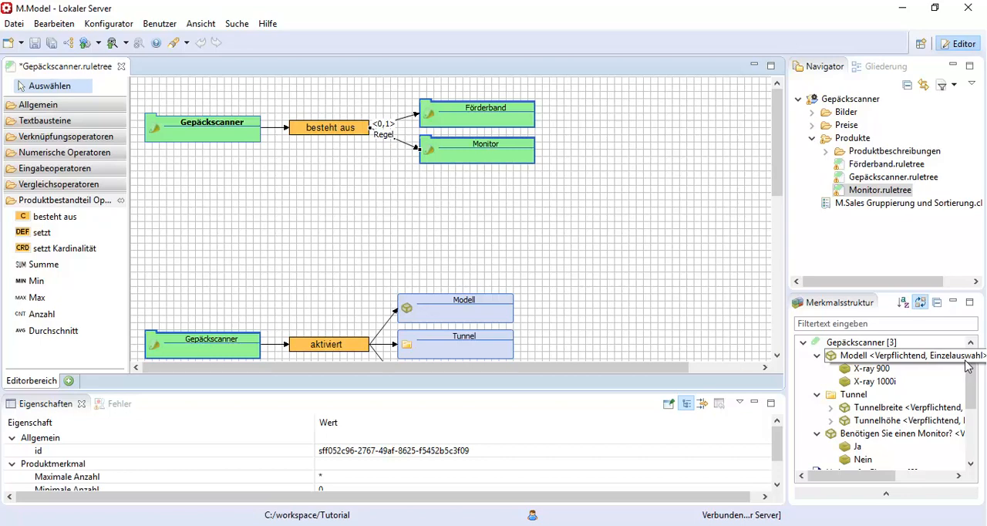
Place the value "Ja" of "Benötigen Sie einen Monitor?" in the free diagram area above the "aktiviert" rule.
left_click_drag(971, 370, 971, 389)
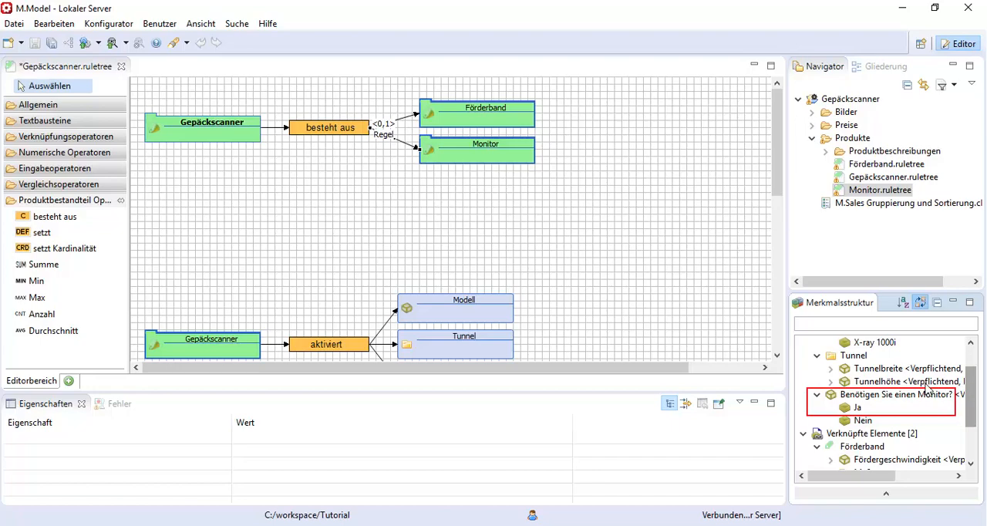
left_click_drag(858, 410, 660, 317)
left_click_drag(460, 236, 182, 225)
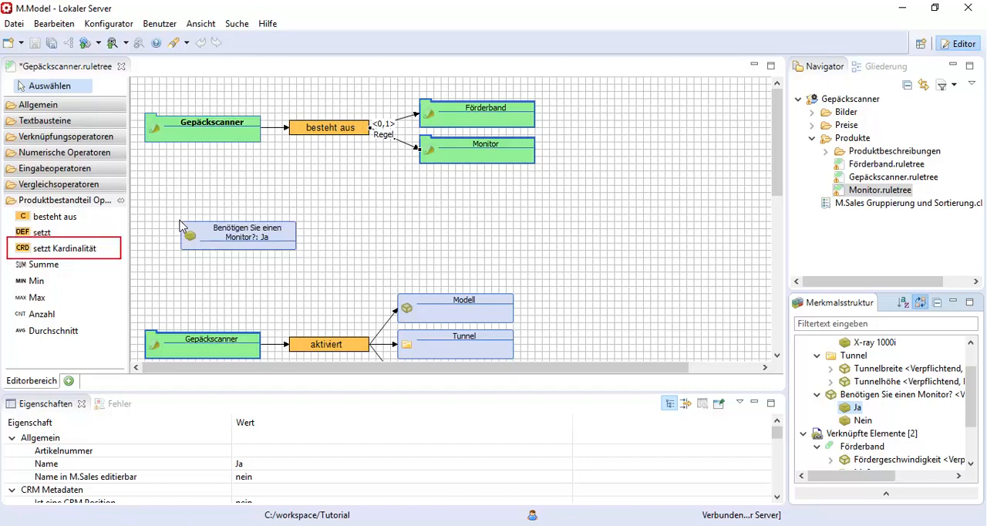
Attach a "setzt Kardinalität" operator with minimum 1 and maximum 2 to the "Ja" value and link it to the Monitor rule tree.
left_click(89, 250)
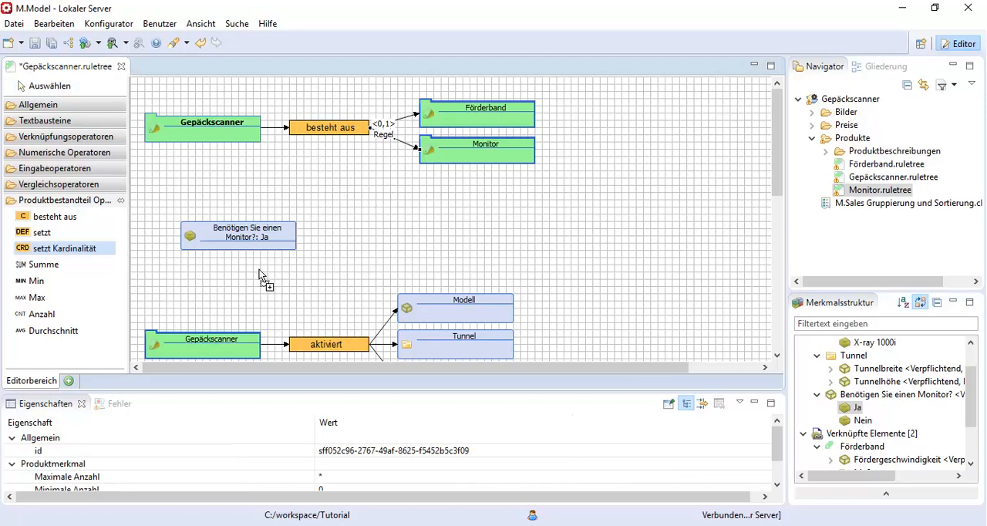
left_click(280, 250)
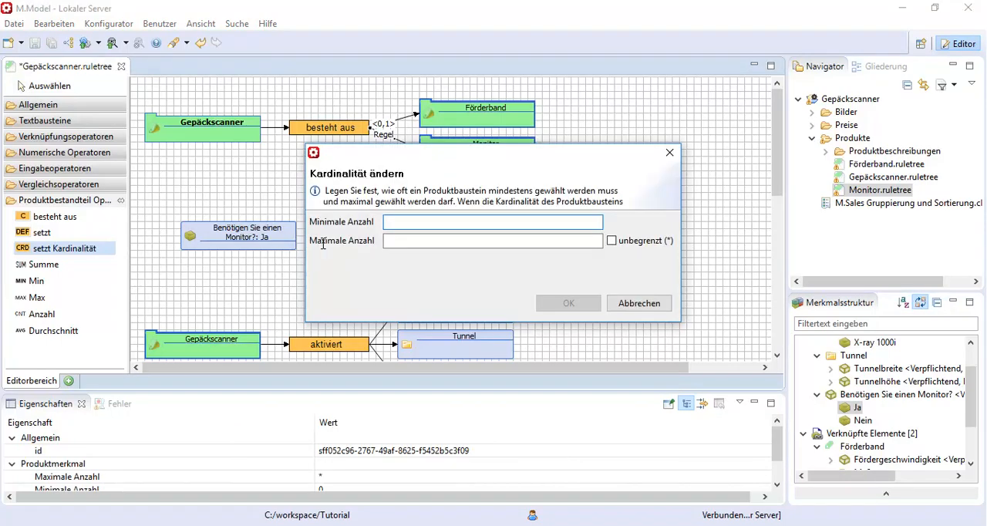
type("1")
left_click(421, 239)
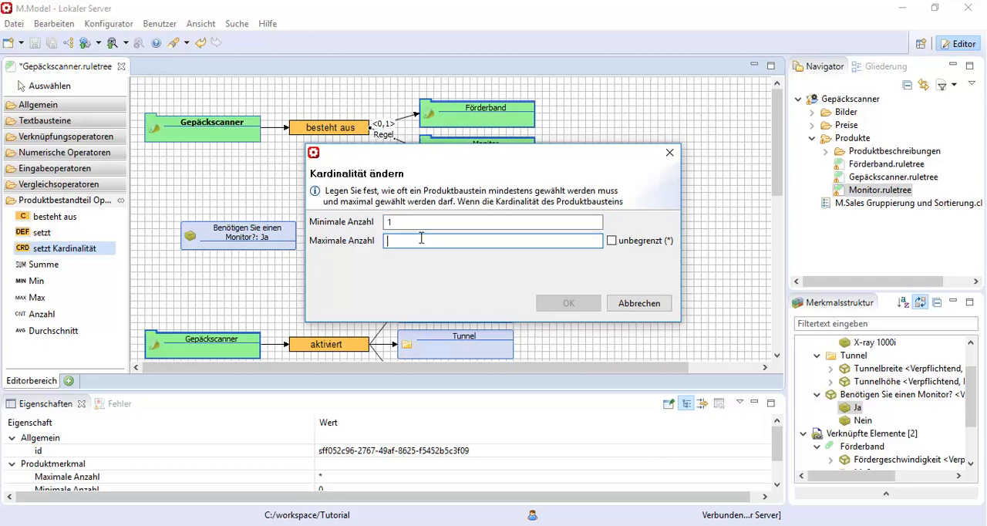
type("2")
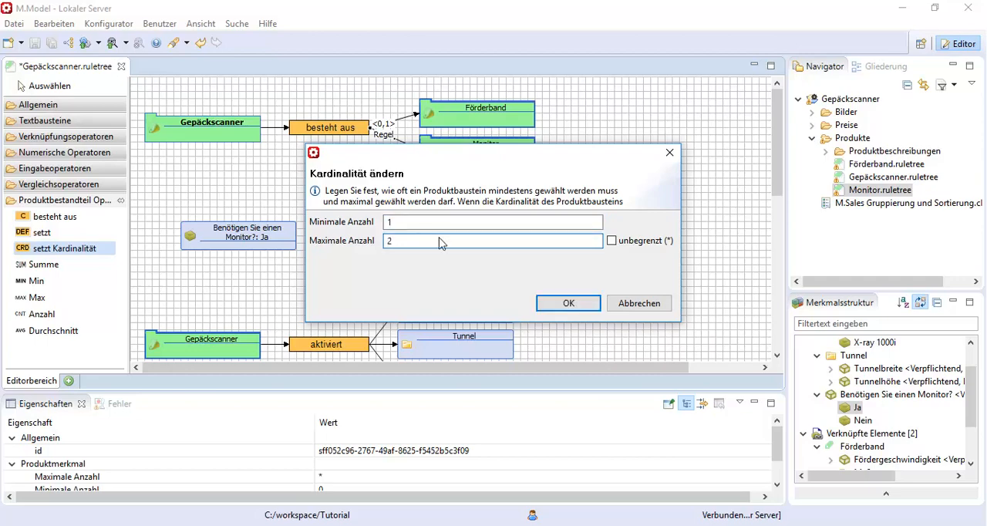
left_click(568, 303)
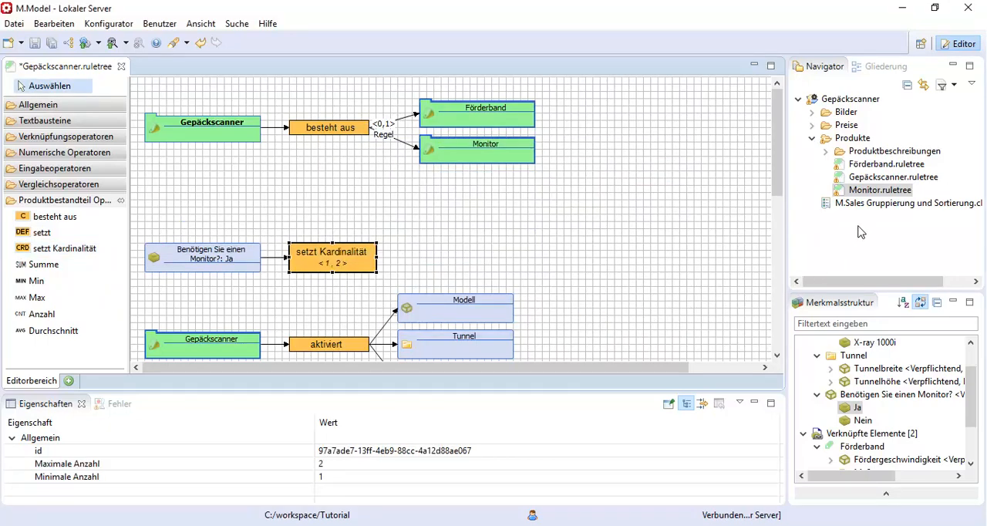
left_click_drag(871, 190, 391, 268)
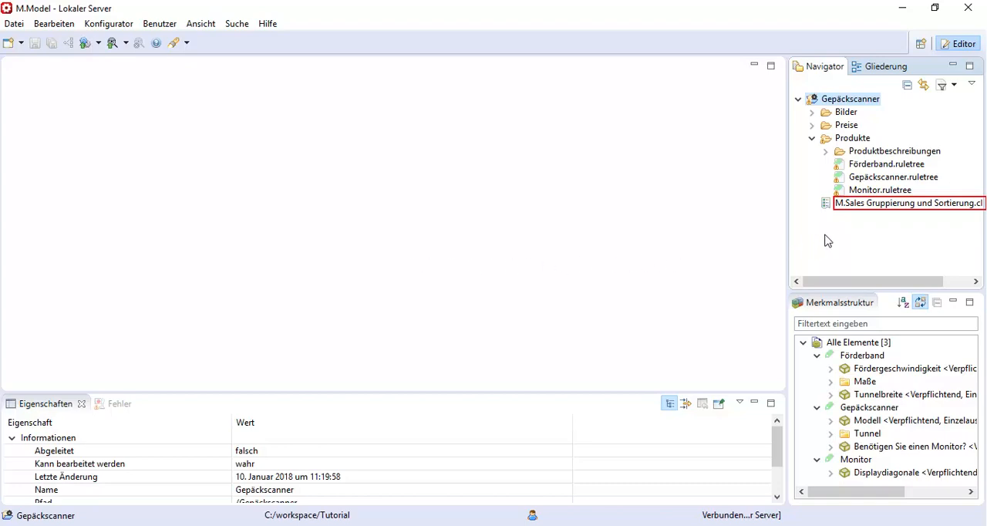
In the M.Sales sorting file, add a component selection area "Förderband" to Gepäckscanner that jumps directly into configuration, and make the Förderband component visible.
double_click(873, 205)
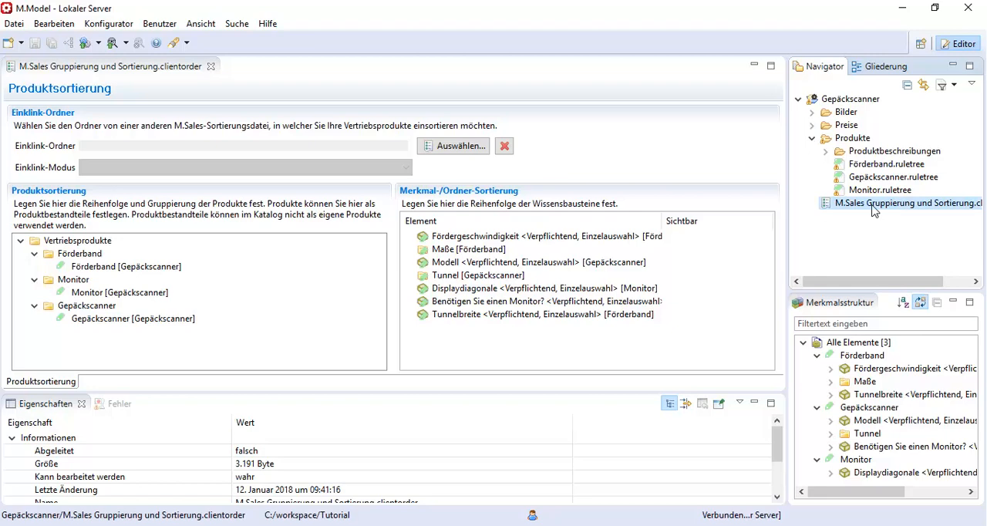
left_click(118, 322)
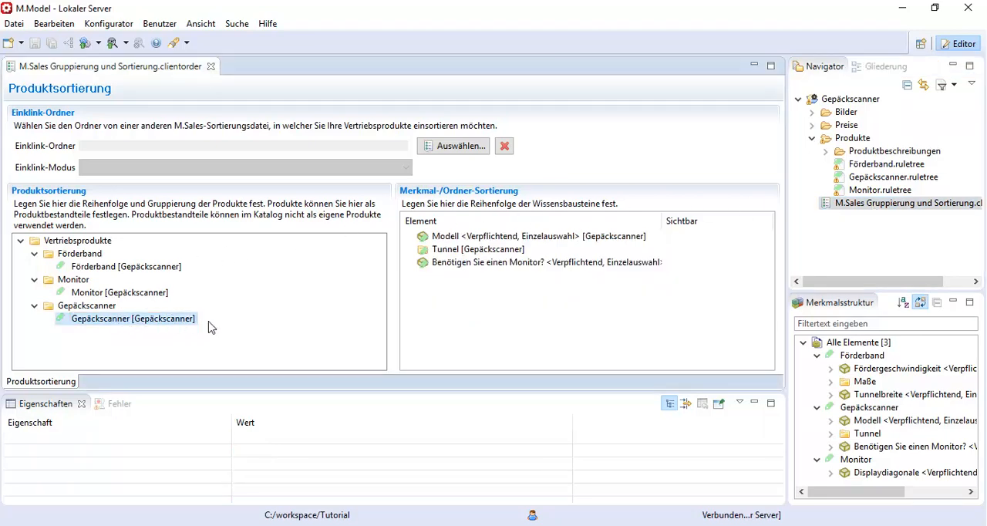
right_click(442, 305)
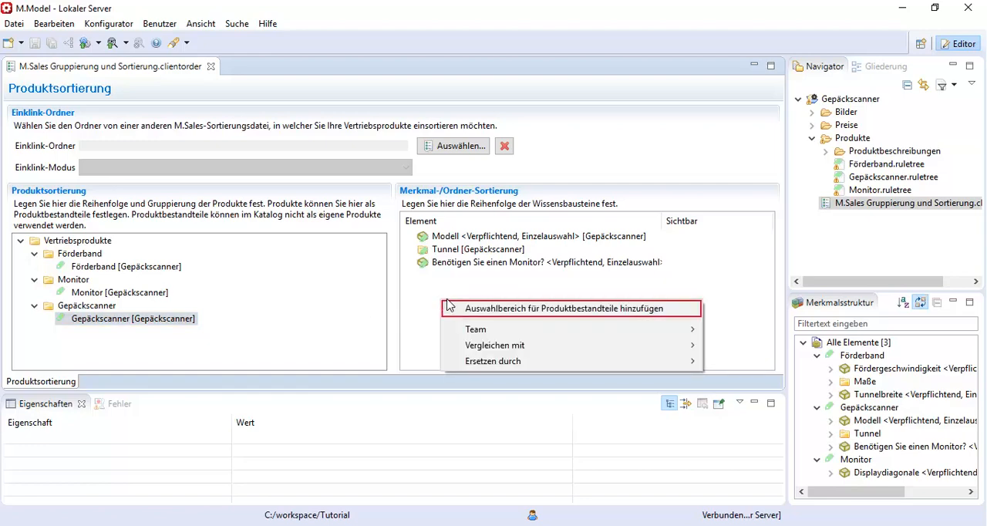
left_click(457, 307)
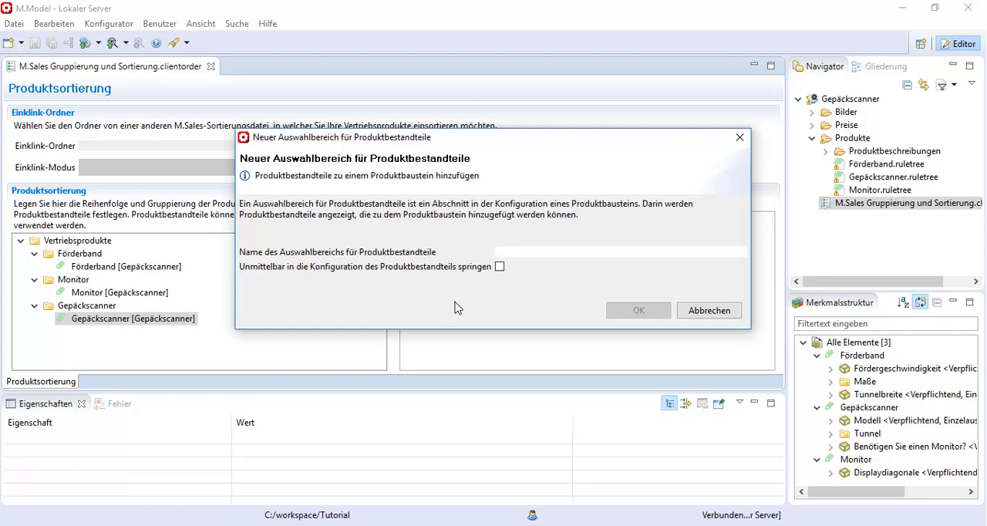
type("Förderband")
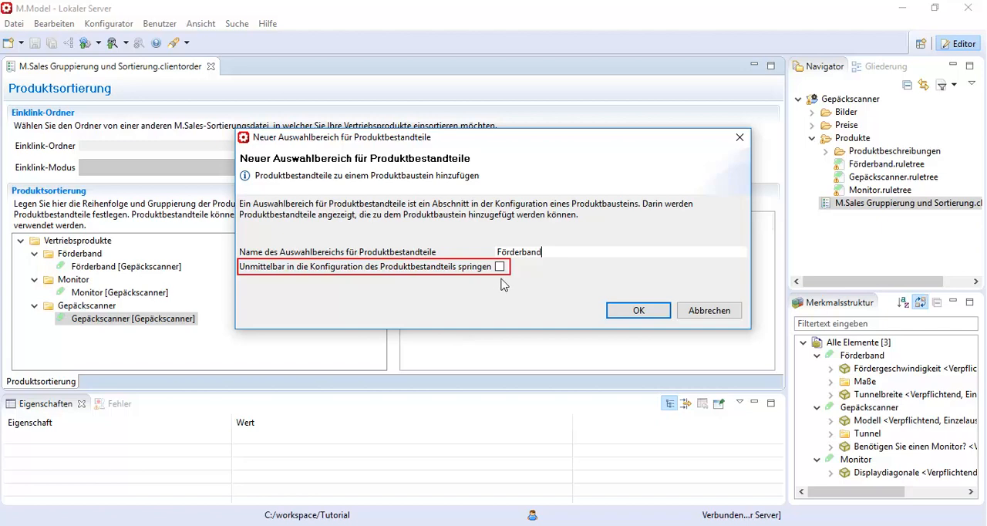
left_click(500, 267)
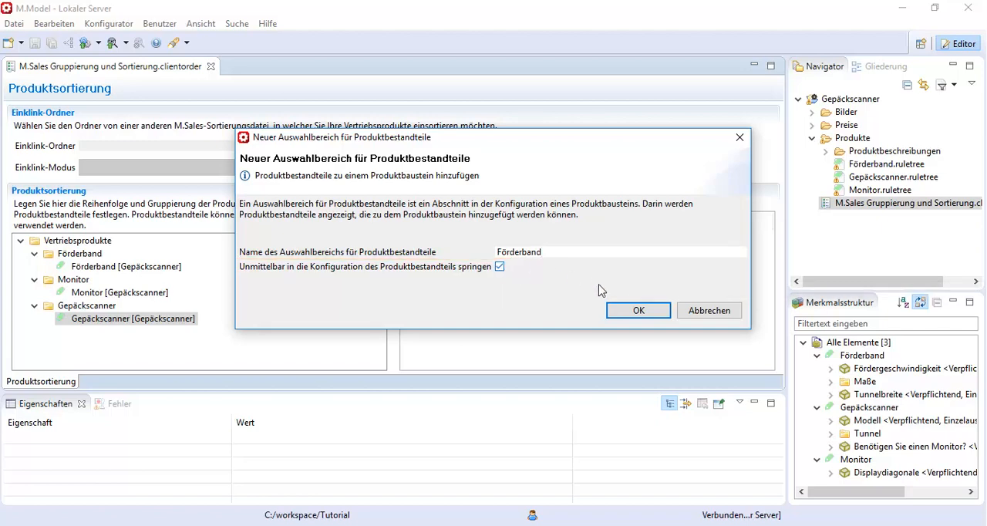
left_click(617, 312)
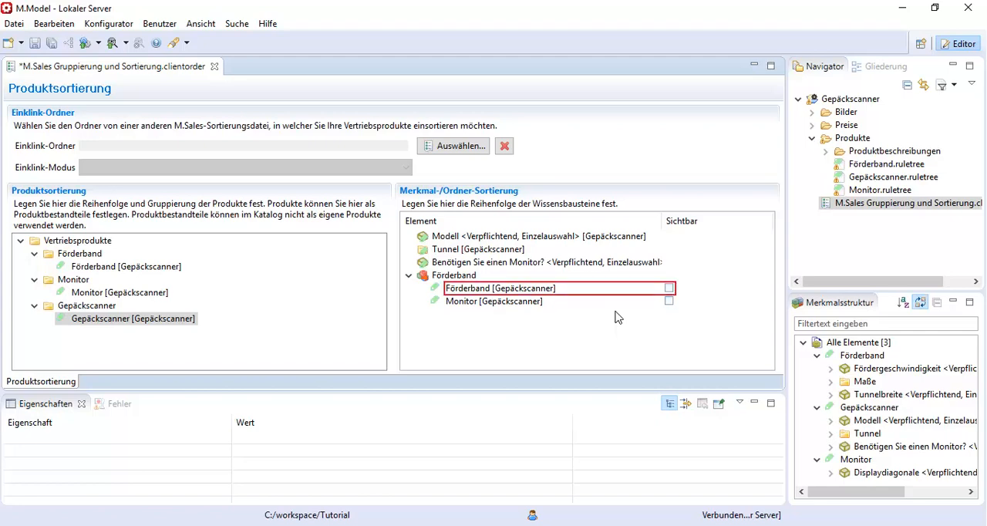
left_click(668, 288)
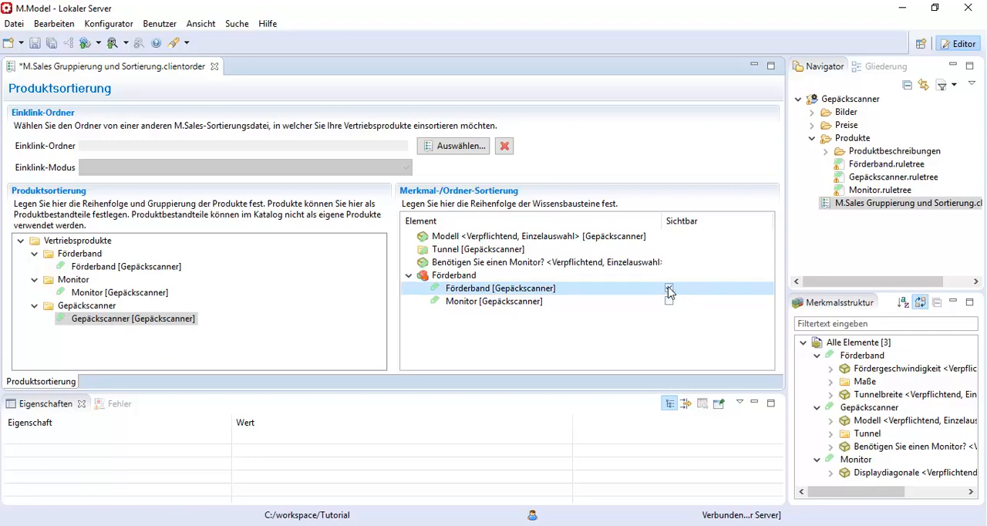
Add a component selection area "Monitor" to Gepäckscanner with the Monitor component visible, and place it above the Förderband area.
right_click(584, 335)
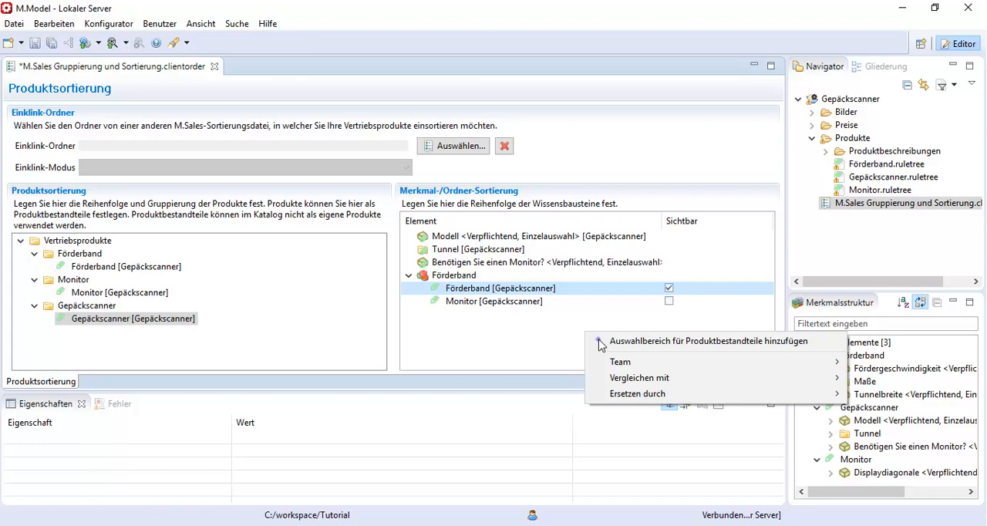
left_click(600, 342)
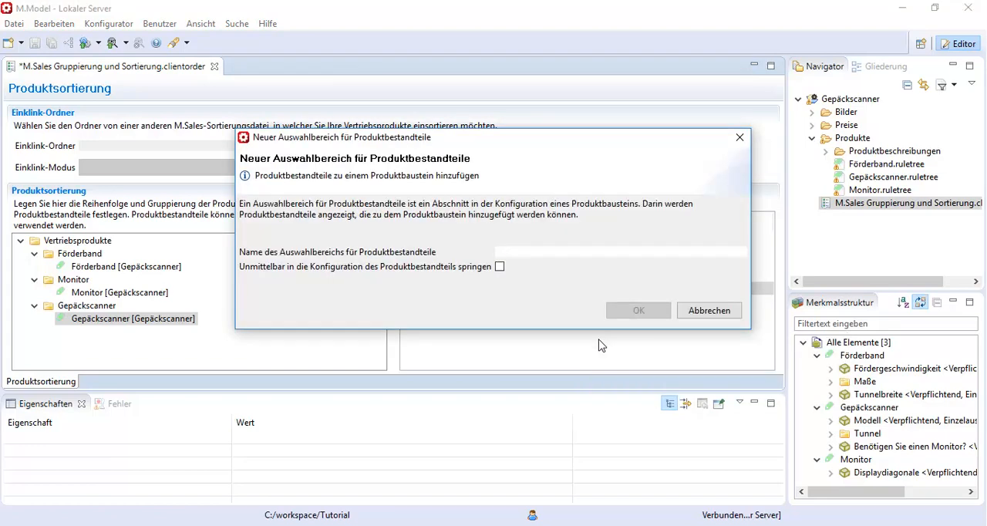
type("Monitor")
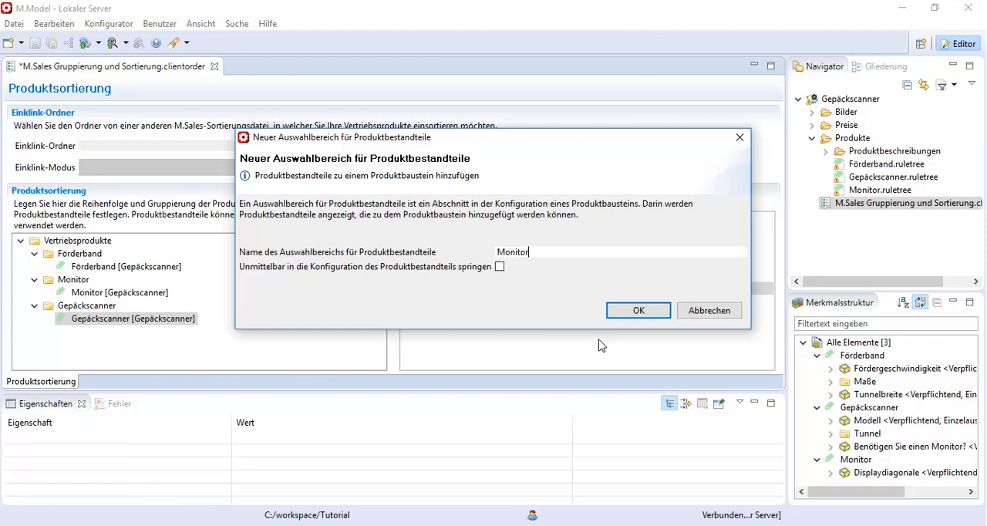
left_click(639, 311)
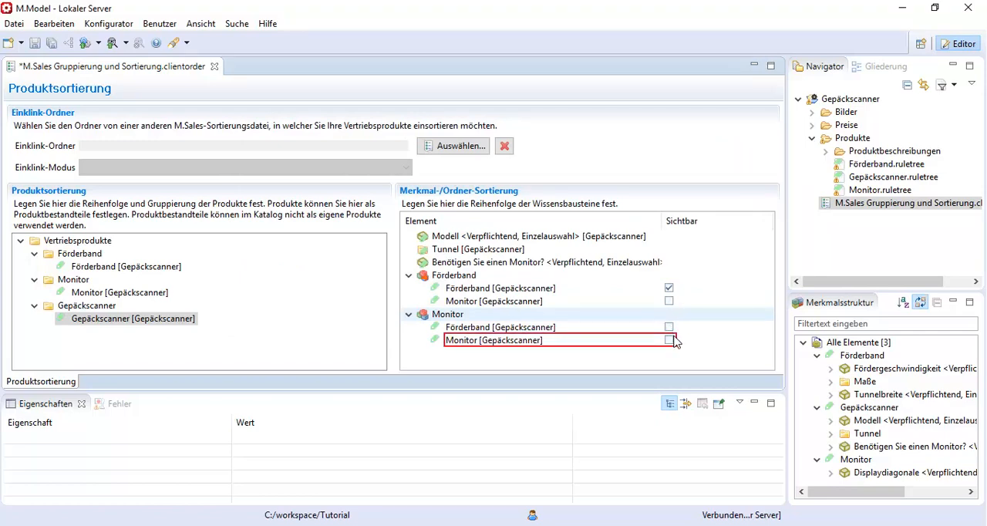
left_click(668, 340)
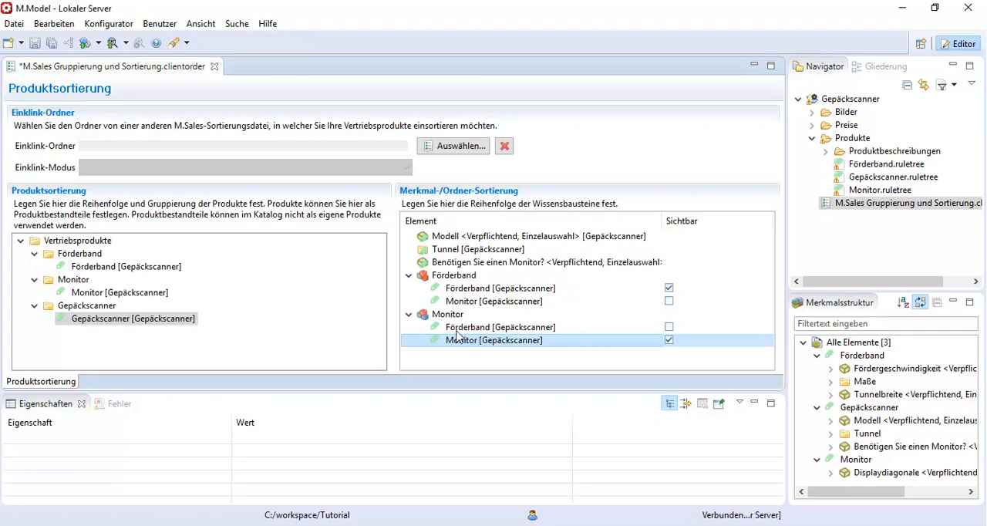
left_click(435, 318)
left_click_drag(434, 320, 433, 275)
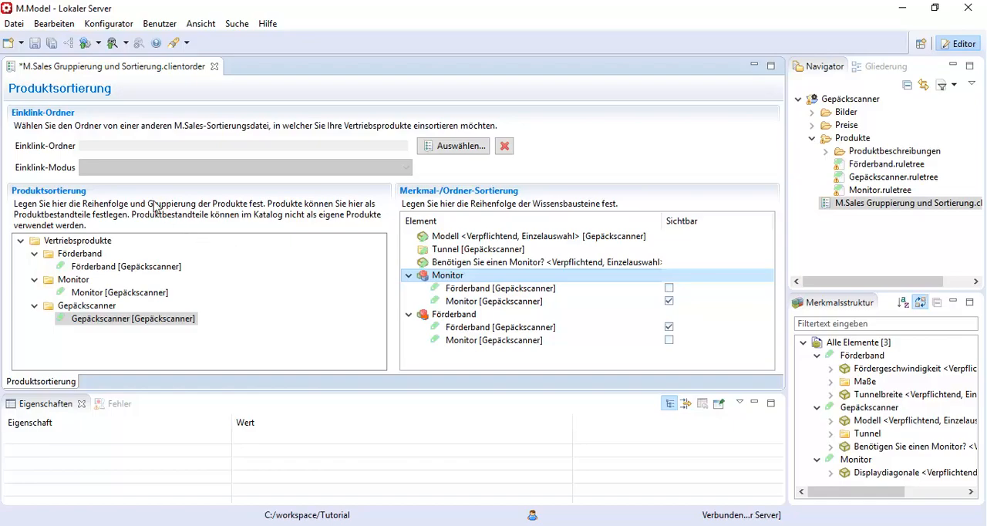
Launch the M.Sales configurator and start a new offer with the product Gepäckscanner from the catalogue.
left_click(86, 49)
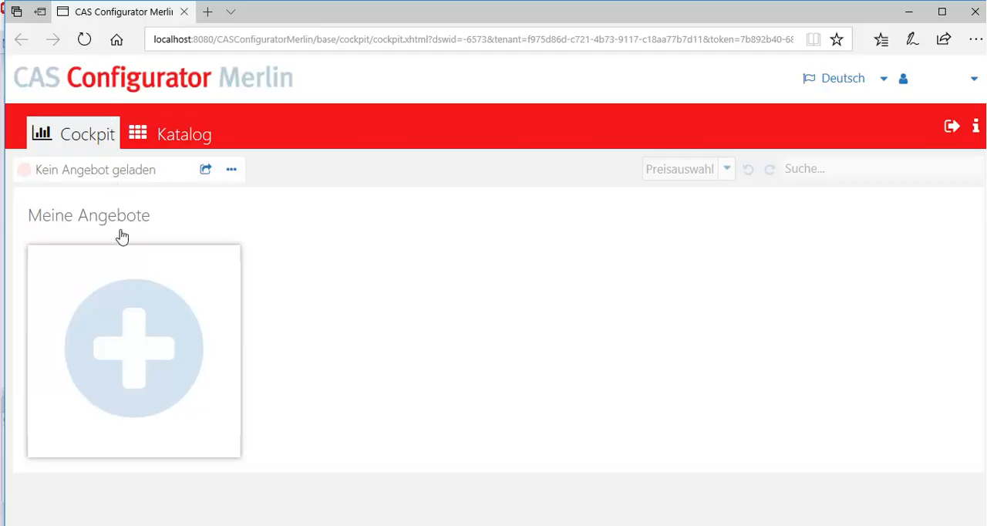
left_click(122, 324)
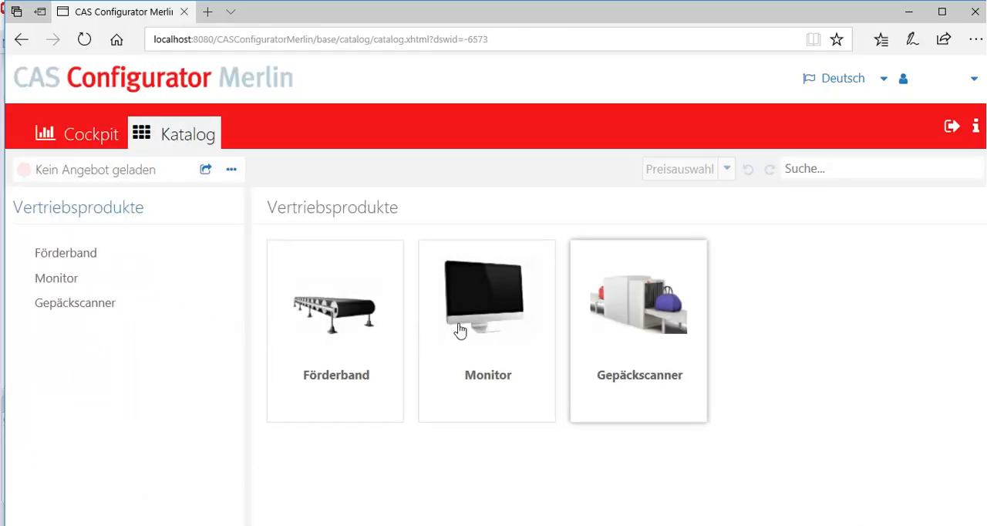
left_click(628, 341)
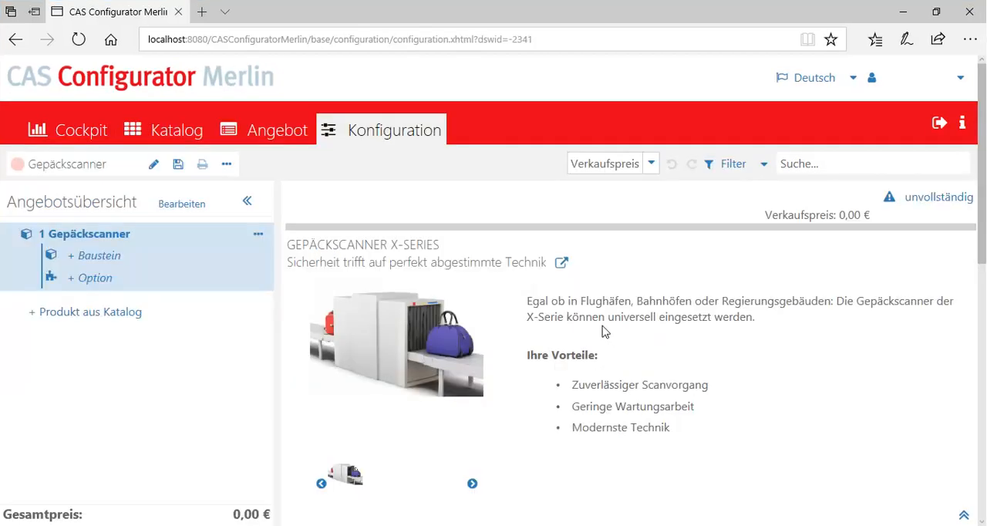
Add the Förderband component to the Gepäckscanner configuration and return to the Gepäckscanner level.
scroll(591, 290, "down", 5)
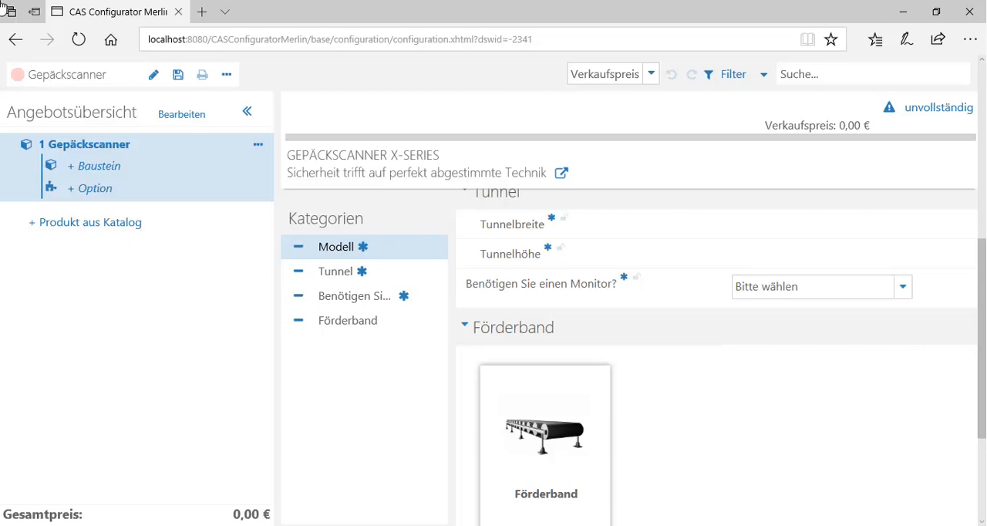
left_click(549, 395)
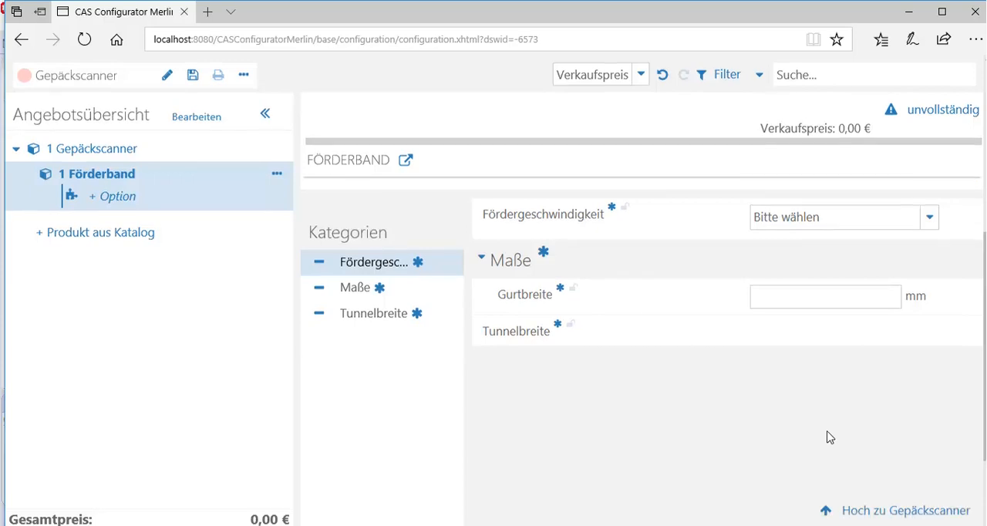
scroll(828, 437, "down", 1)
left_click(859, 458)
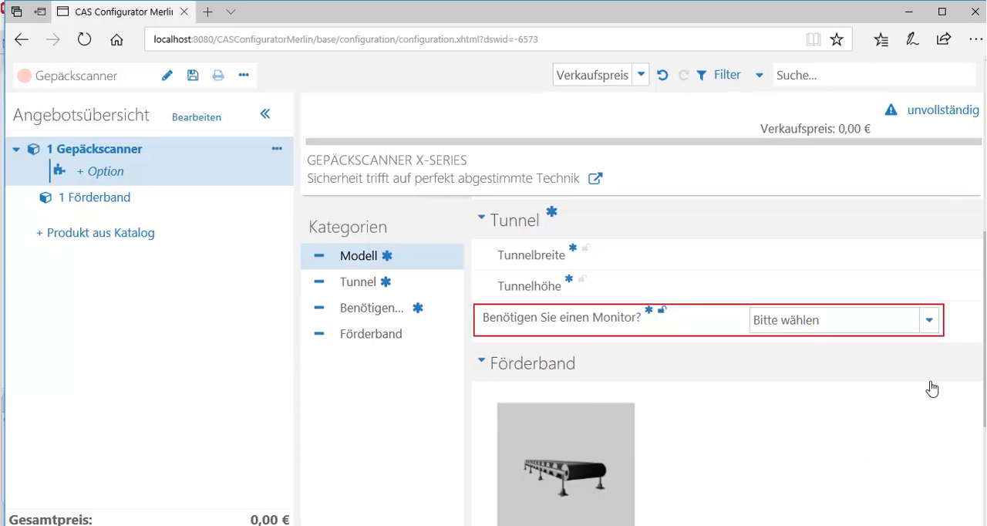
Answer "Benötigen Sie einen Monitor?" with "Ja" and choose the component in the Monitor selection area.
left_click(930, 321)
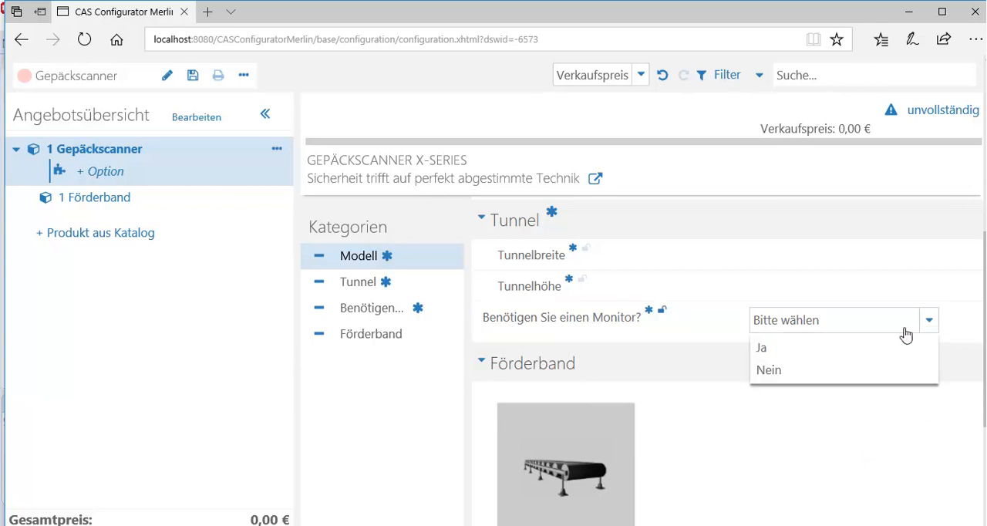
left_click(791, 352)
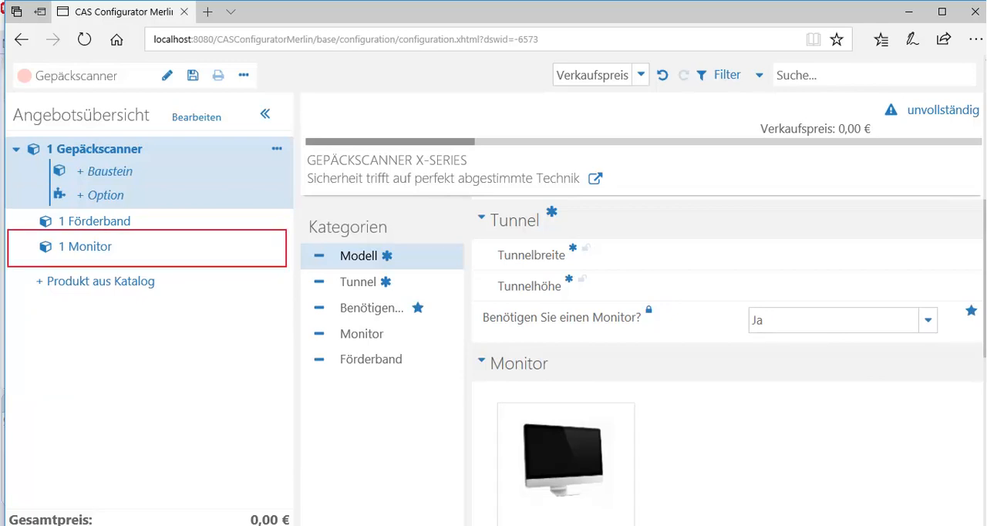
scroll(789, 347, "down", 2)
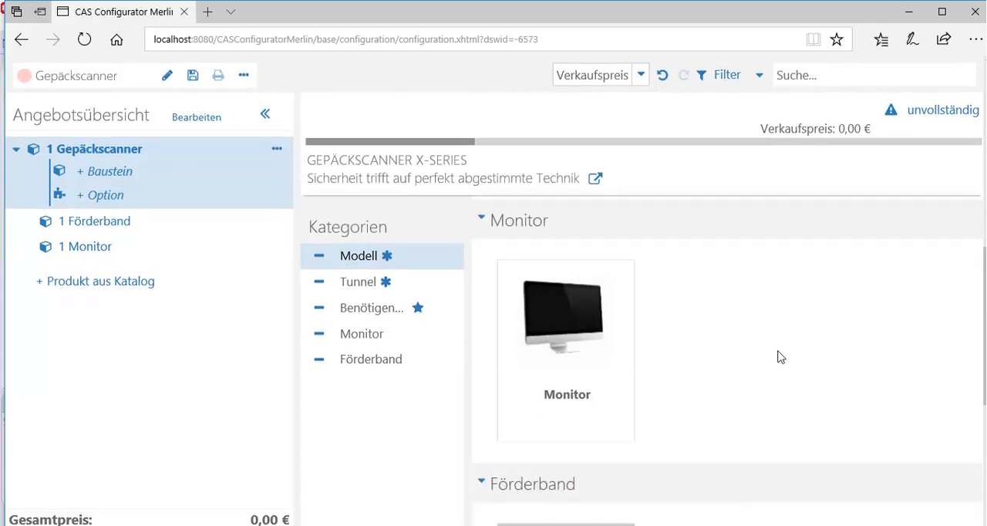
left_click(615, 348)
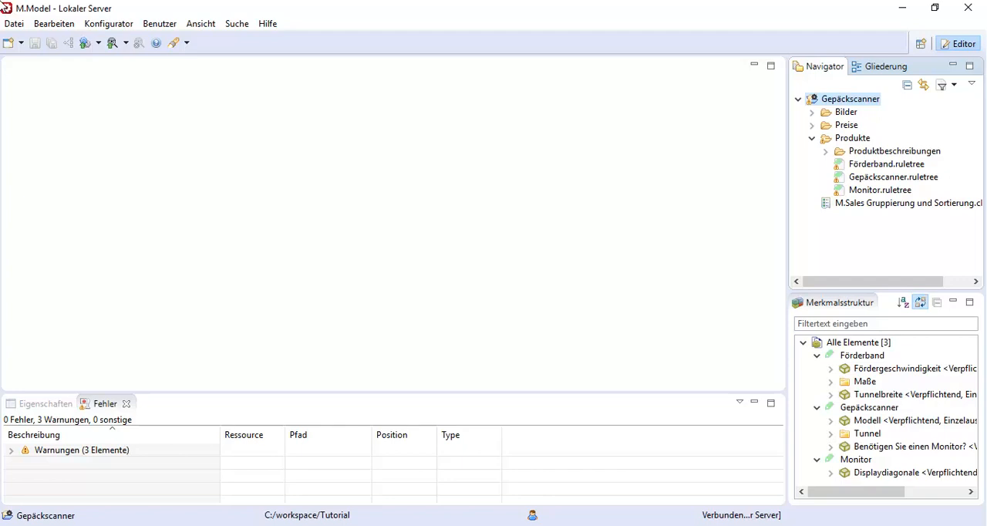
Back in M.Model, open the M.Sales sorting file and define the product Förderband as a product component (Produktbestandteil).
double_click(838, 203)
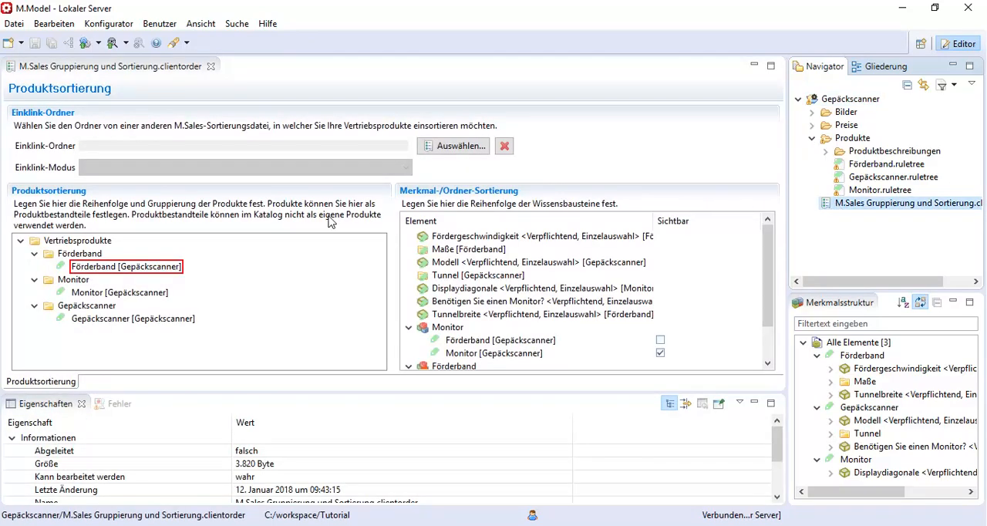
right_click(128, 267)
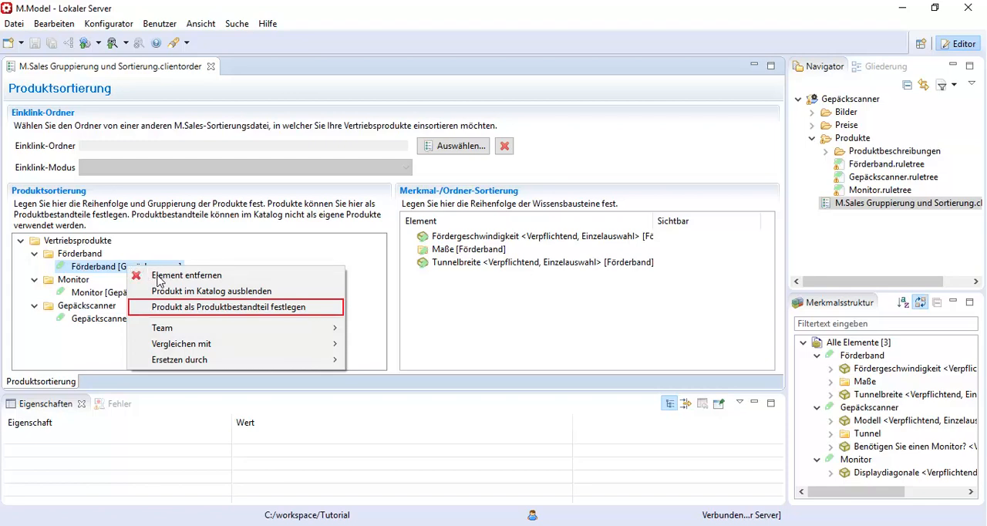
left_click(171, 308)
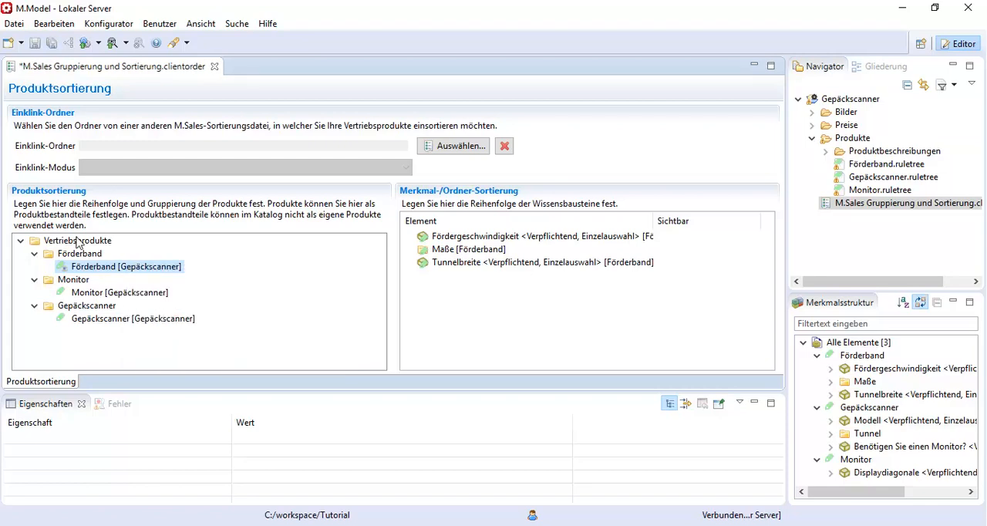
Save the sorting changes, launch M.Sales again and start a new offer to check the product catalogue.
left_click(51, 45)
left_click(85, 44)
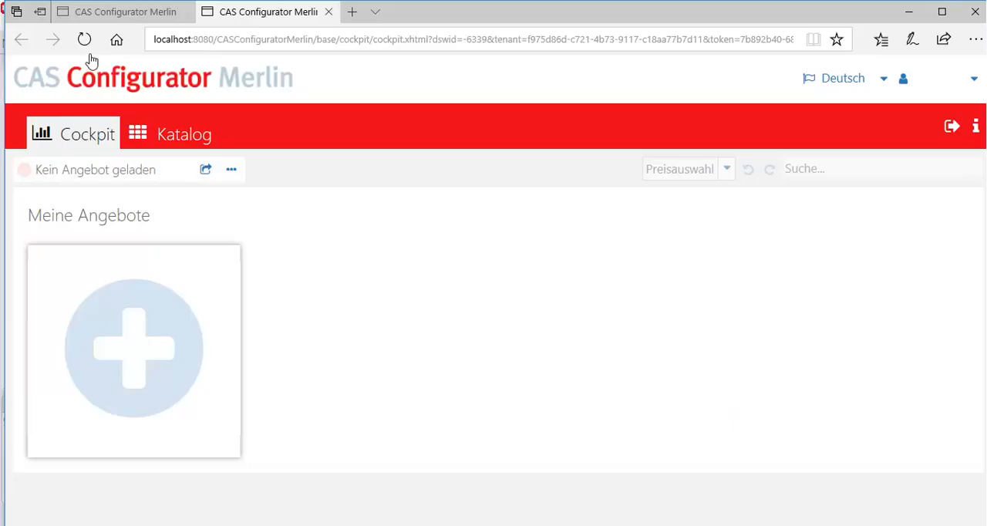
left_click(101, 321)
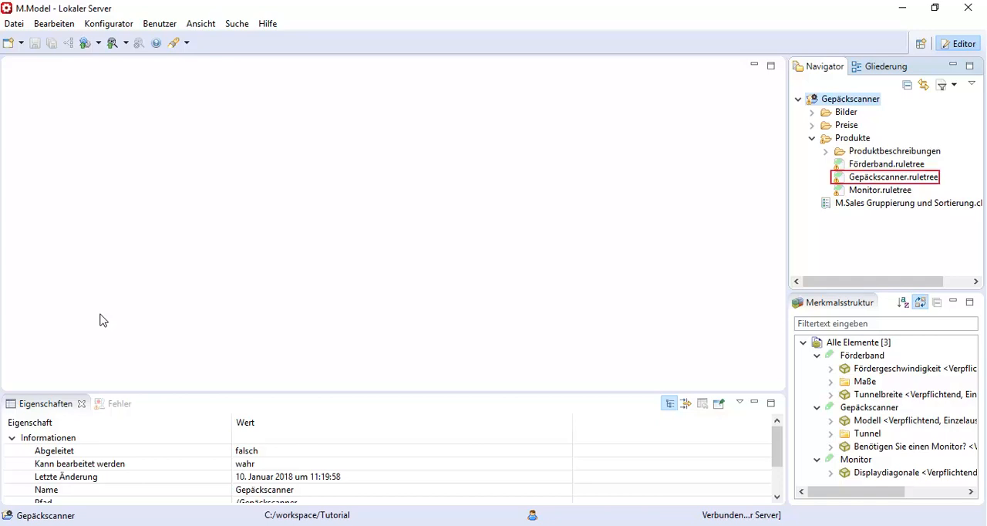
In Gepäckscanner.ruletree in M.Model, place the scanner's Tunnelbreite value in the free diagram area below the Monitor cardinality rule.
double_click(841, 180)
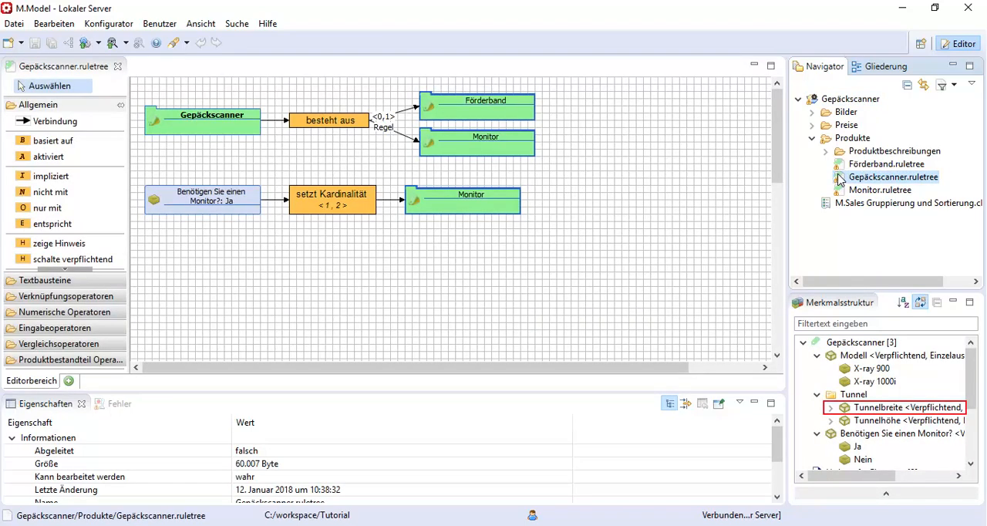
left_click(832, 408)
left_click_drag(862, 421, 162, 278)
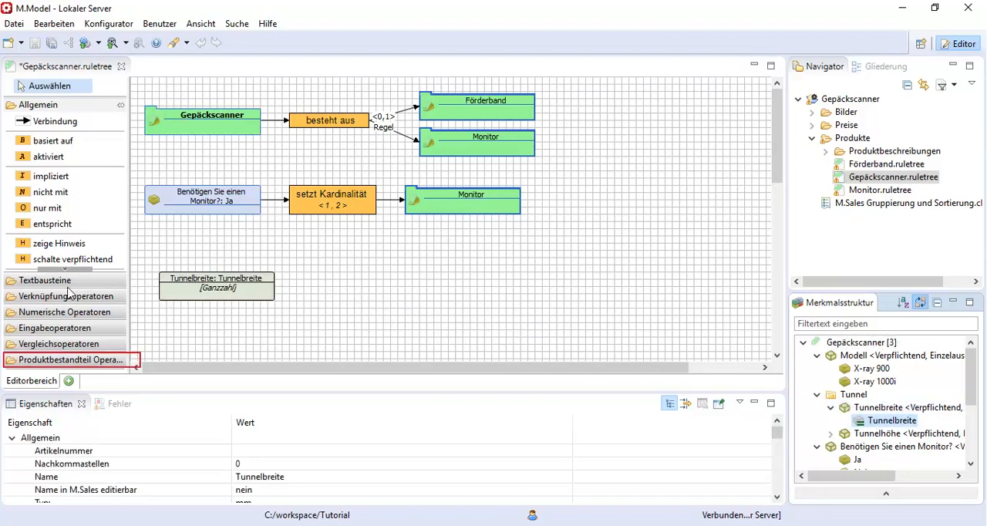
Attach a "setzt" operator to the Tunnelbreite value and link it to the Tunnelbreite value of the Förderband.
left_click(23, 361)
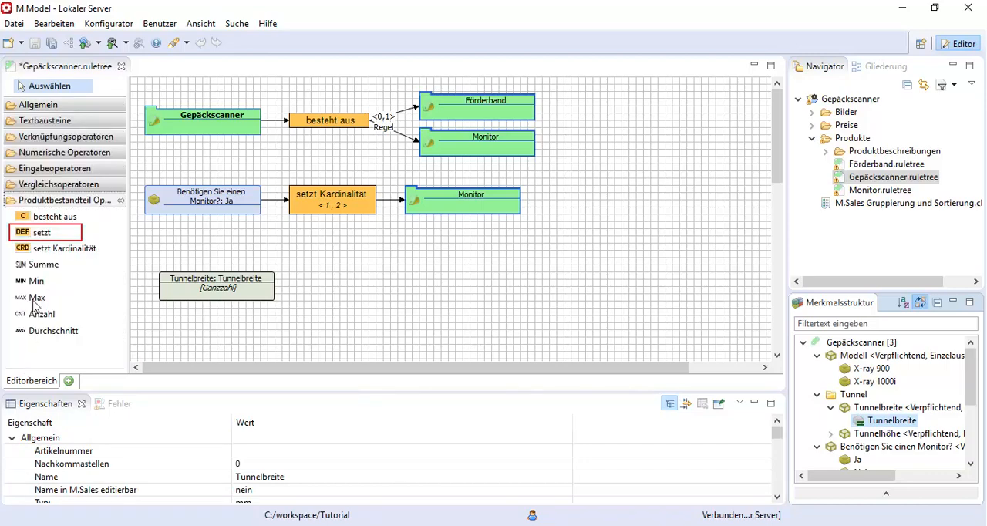
left_click_drag(39, 232, 254, 284)
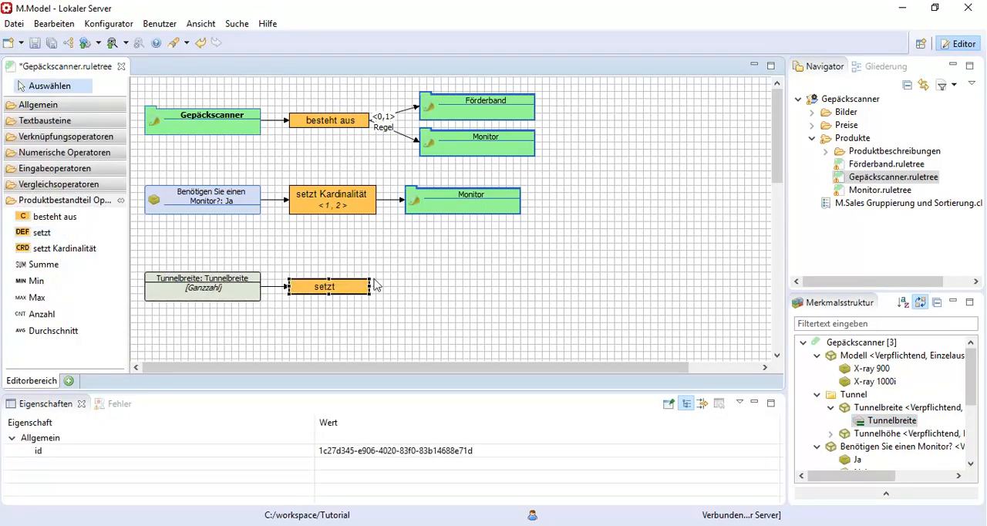
left_click_drag(973, 359, 971, 416)
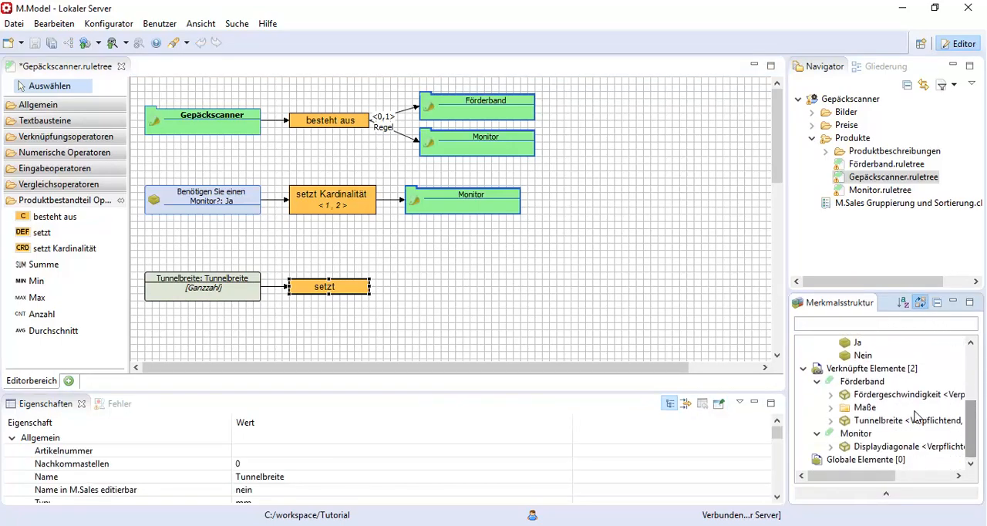
left_click(831, 420)
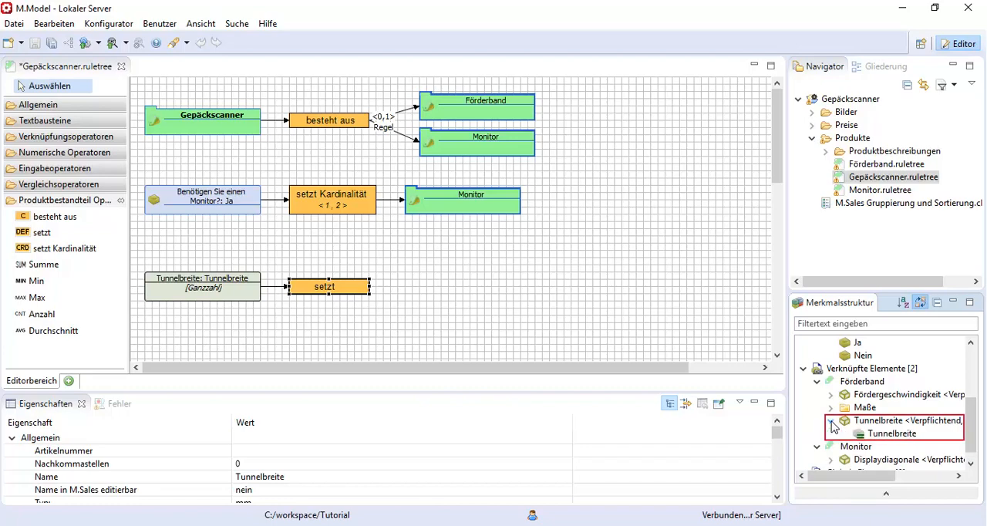
left_click_drag(879, 434, 386, 289)
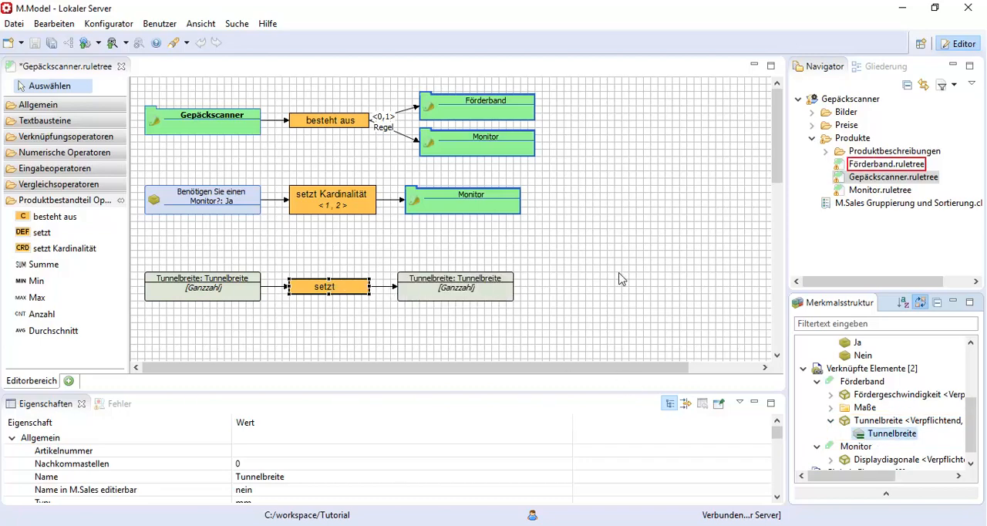
Open Förderband.ruletree and place the Gurtbreite value in the free area below the default value rule.
double_click(861, 165)
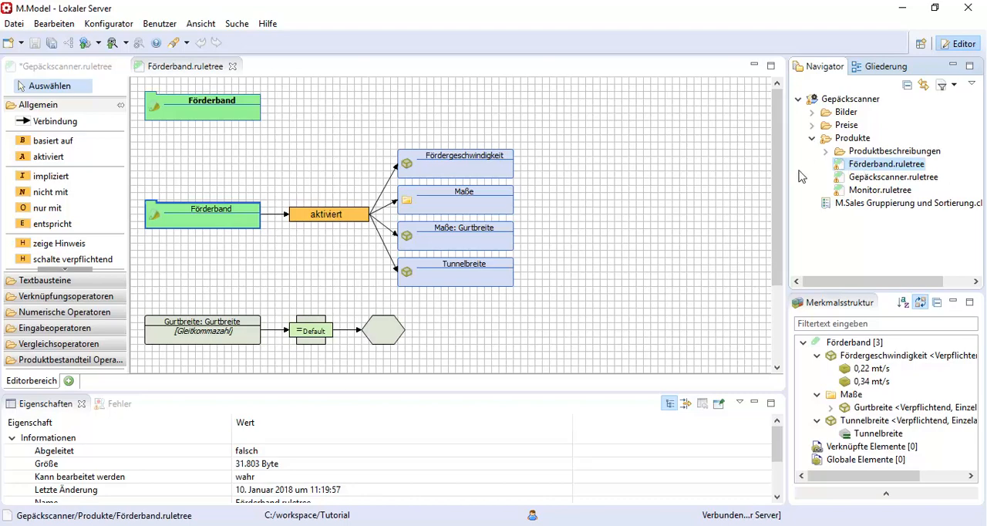
left_click_drag(779, 201, 782, 281)
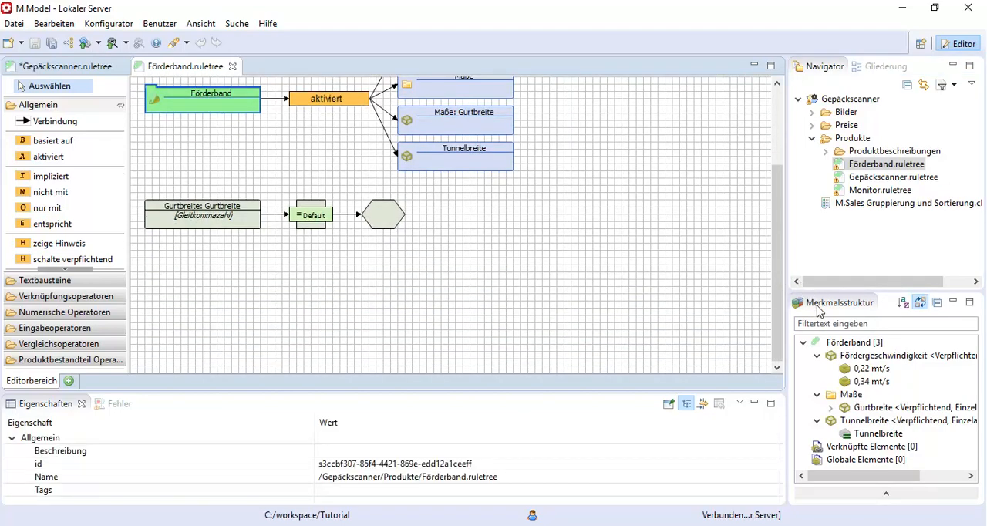
left_click(831, 407)
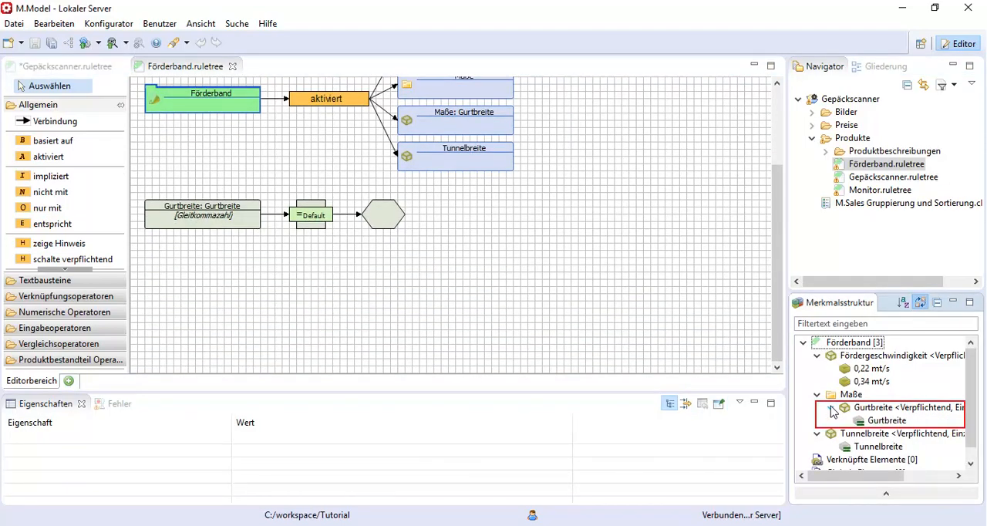
left_click_drag(881, 424, 173, 303)
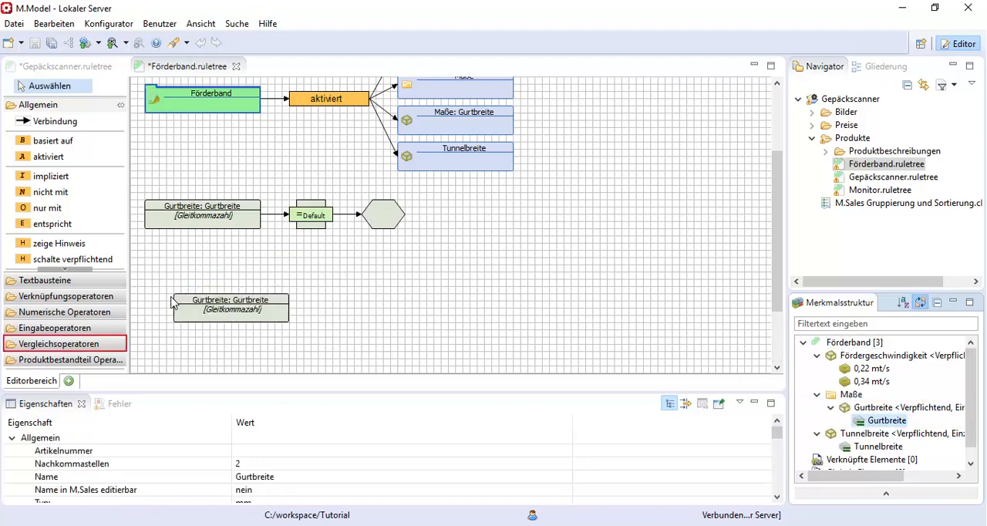
Attach a "Kleiner als" comparison operator to the newly placed Gurtbreite value.
left_click(95, 345)
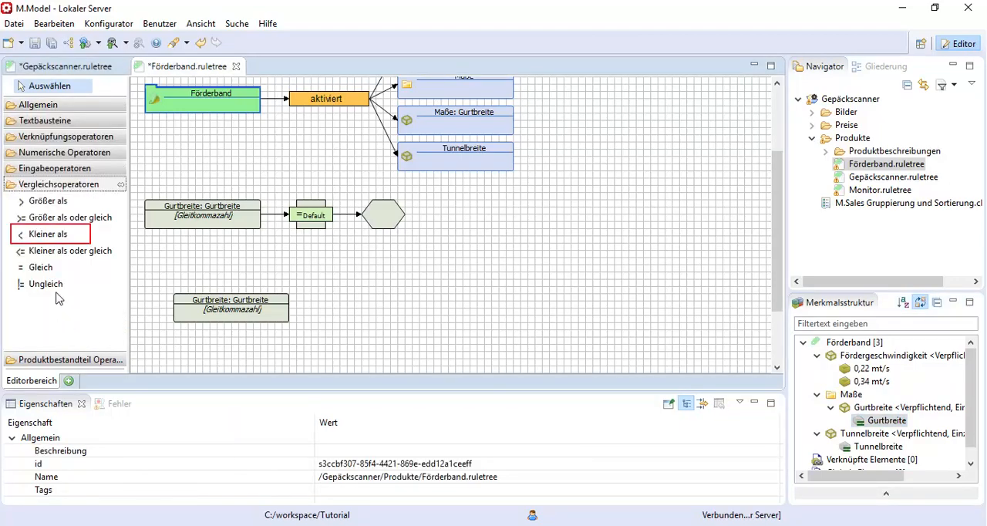
left_click(54, 240)
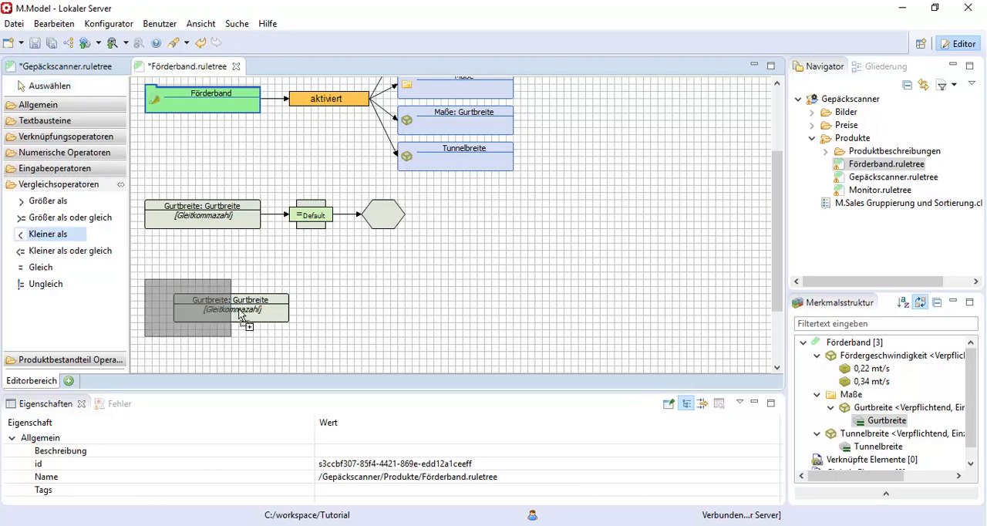
left_click(274, 322)
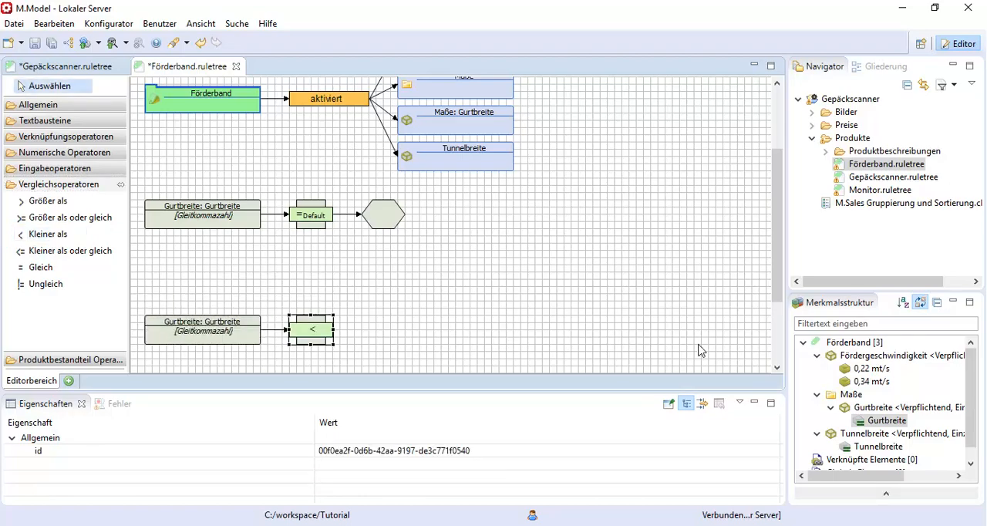
Complete the "Kleiner als" comparison with the Förderband's Tunnelbreite value as its right-hand operand and save all modified rule trees.
left_click_drag(870, 447, 355, 338)
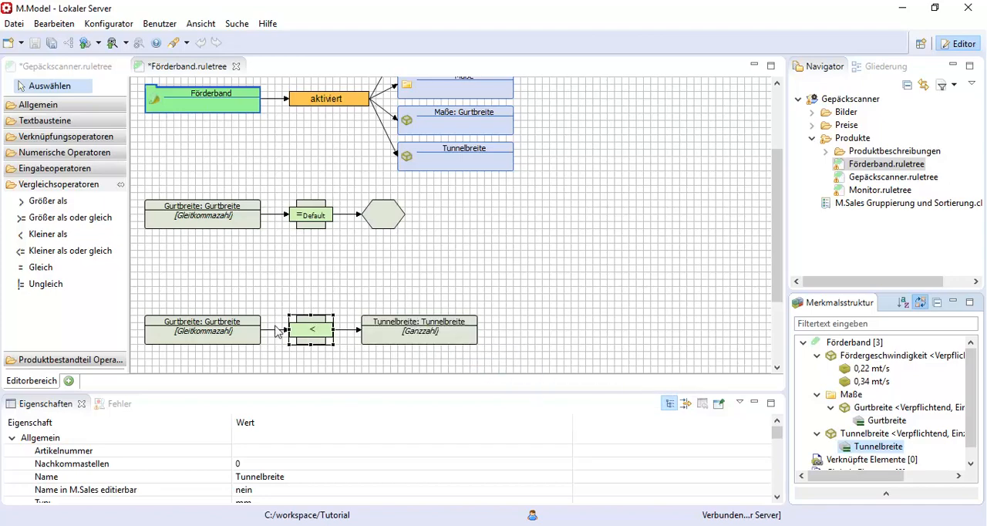
left_click(49, 46)
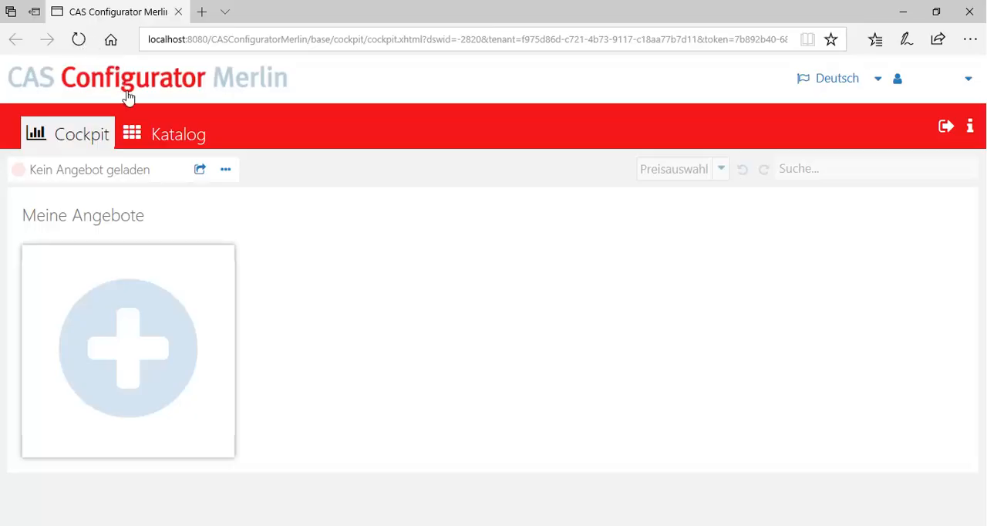
Switch to M.Sales and start a new Gepäckscanner offer with model X-ray 900 and a Förderband component.
left_click(148, 331)
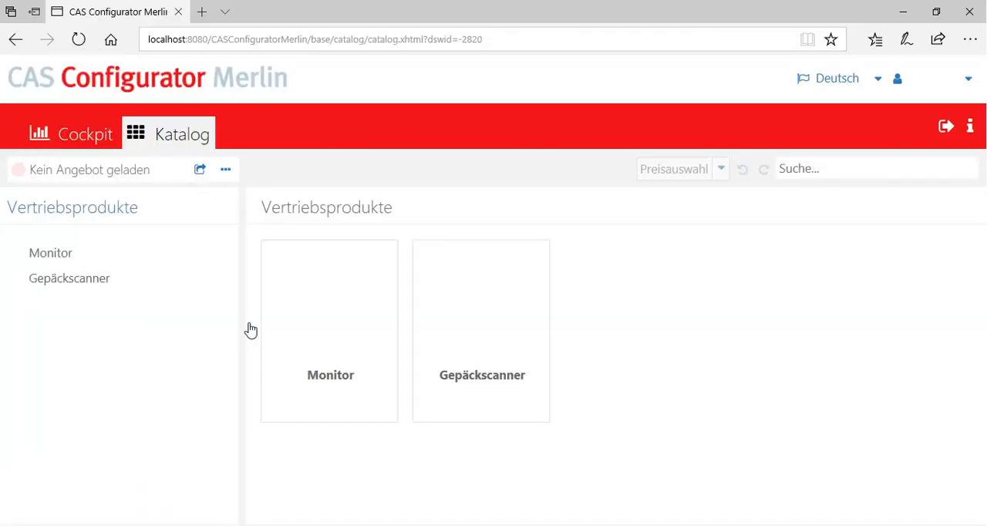
left_click(501, 299)
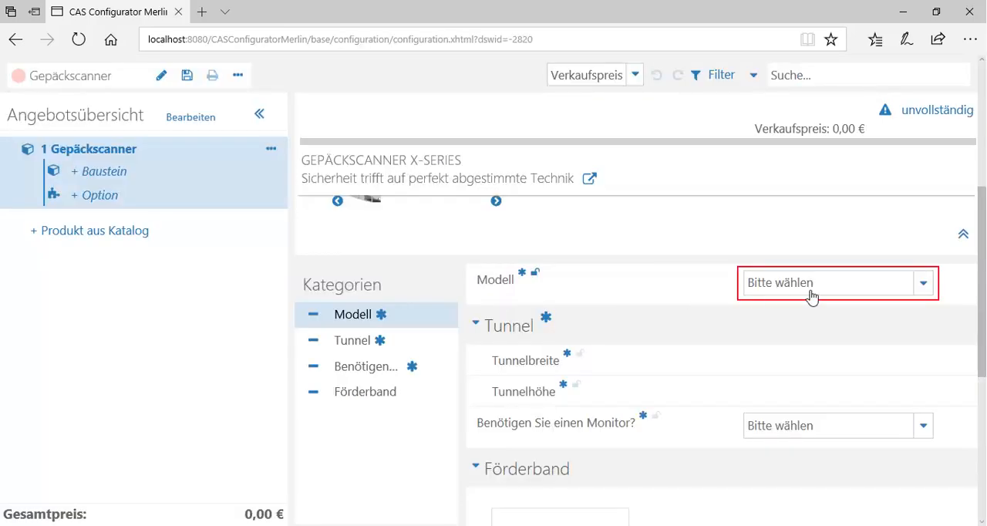
left_click(914, 286)
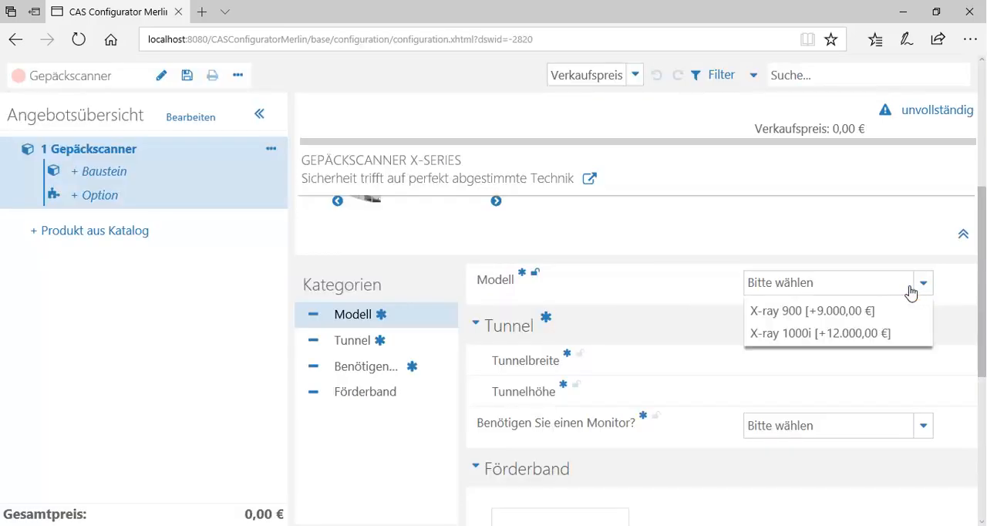
left_click(864, 312)
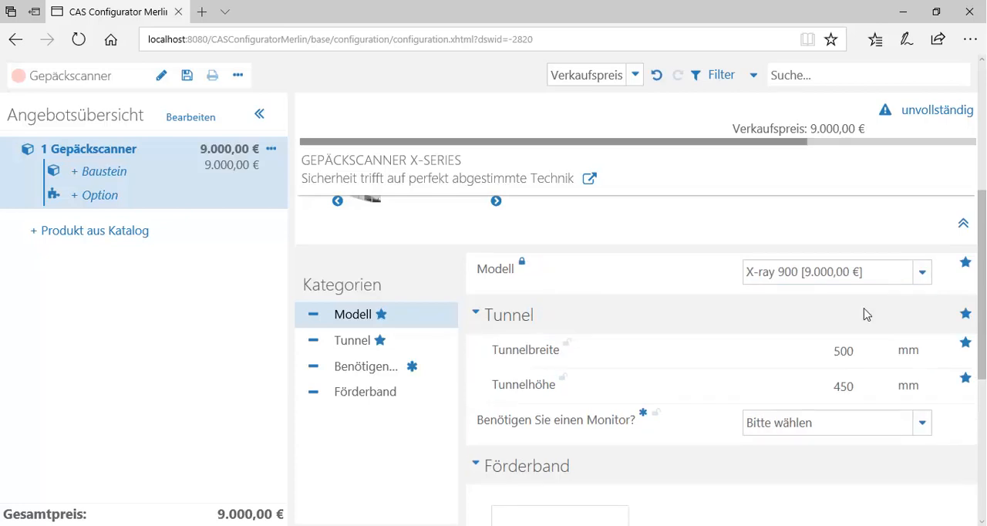
scroll(864, 313, "down", 4)
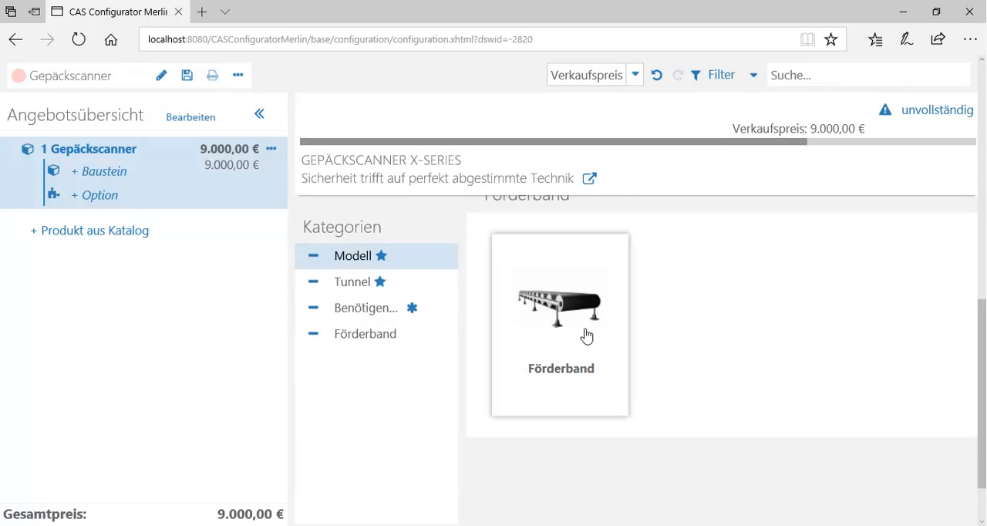
left_click(587, 335)
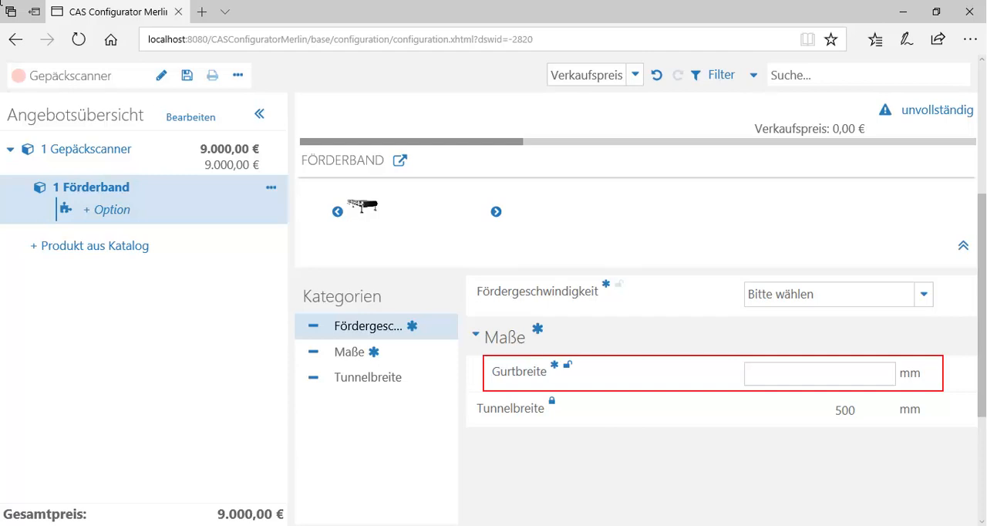
Try to set the Förderband's Gurtbreite to 501 mm to test the comparison rule.
left_click(793, 370)
type("501")
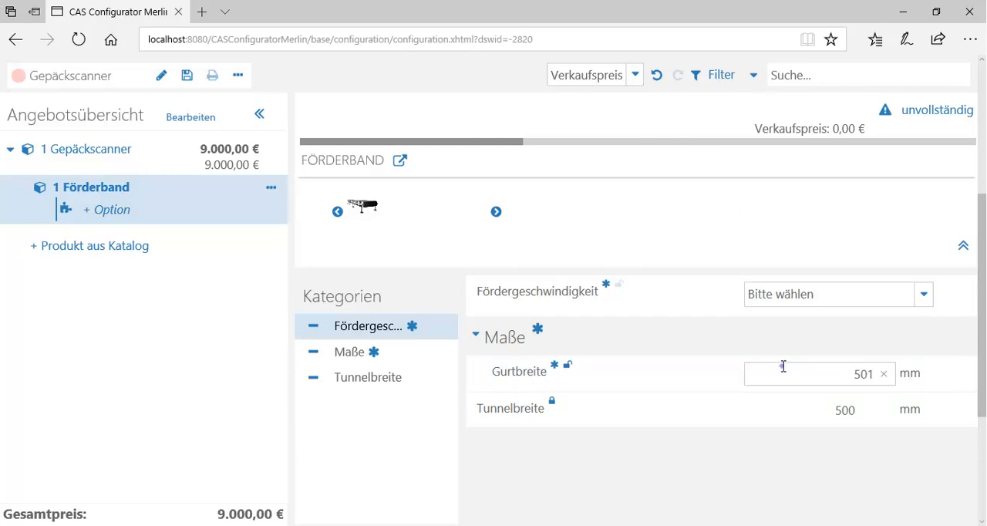
key("Return")
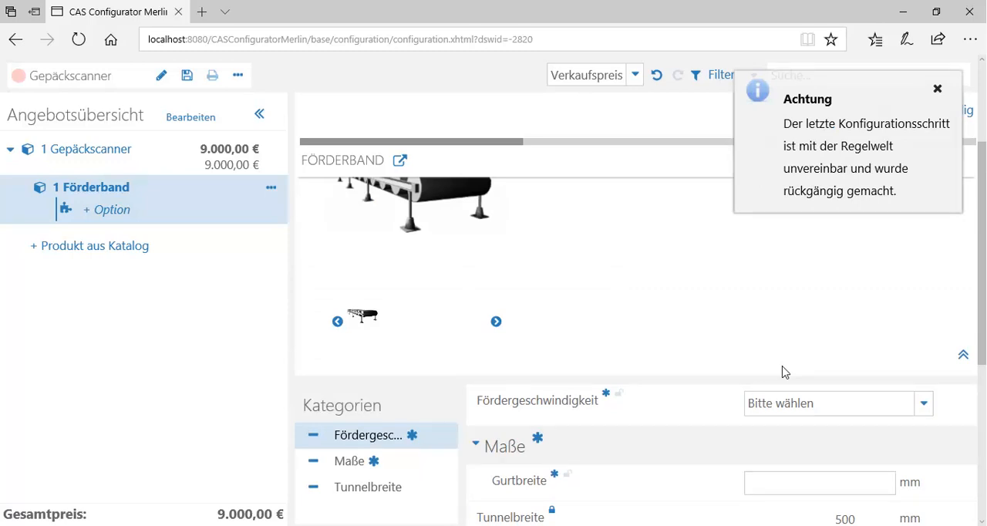
Set the Förderband's Gurtbreite to 499 mm to test a value below the Tunnelbreite.
scroll(783, 371, "down", 2)
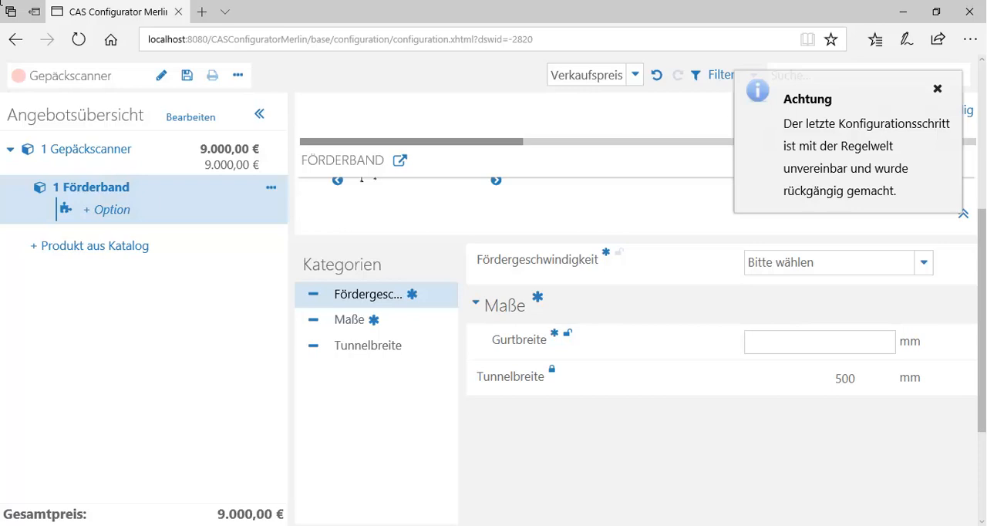
left_click(792, 345)
type("499")
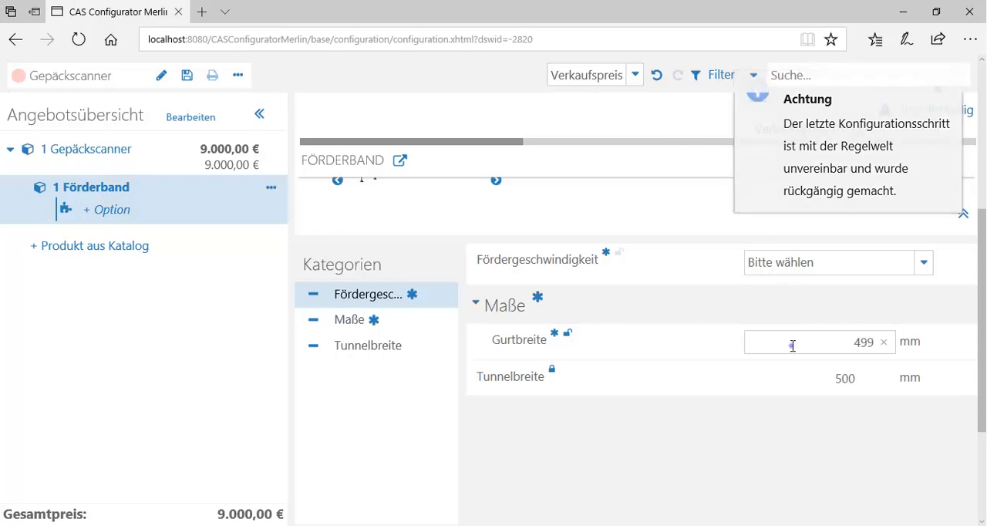
key("Return")
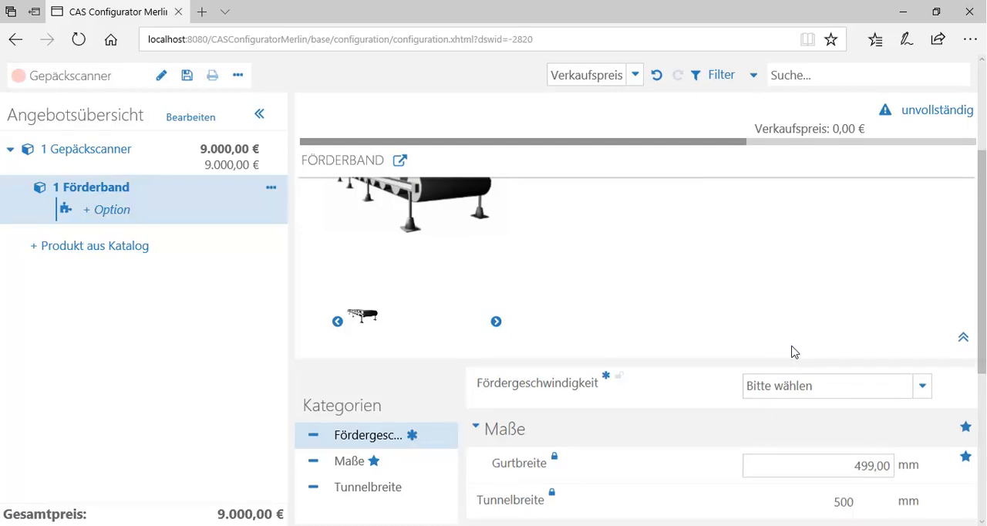